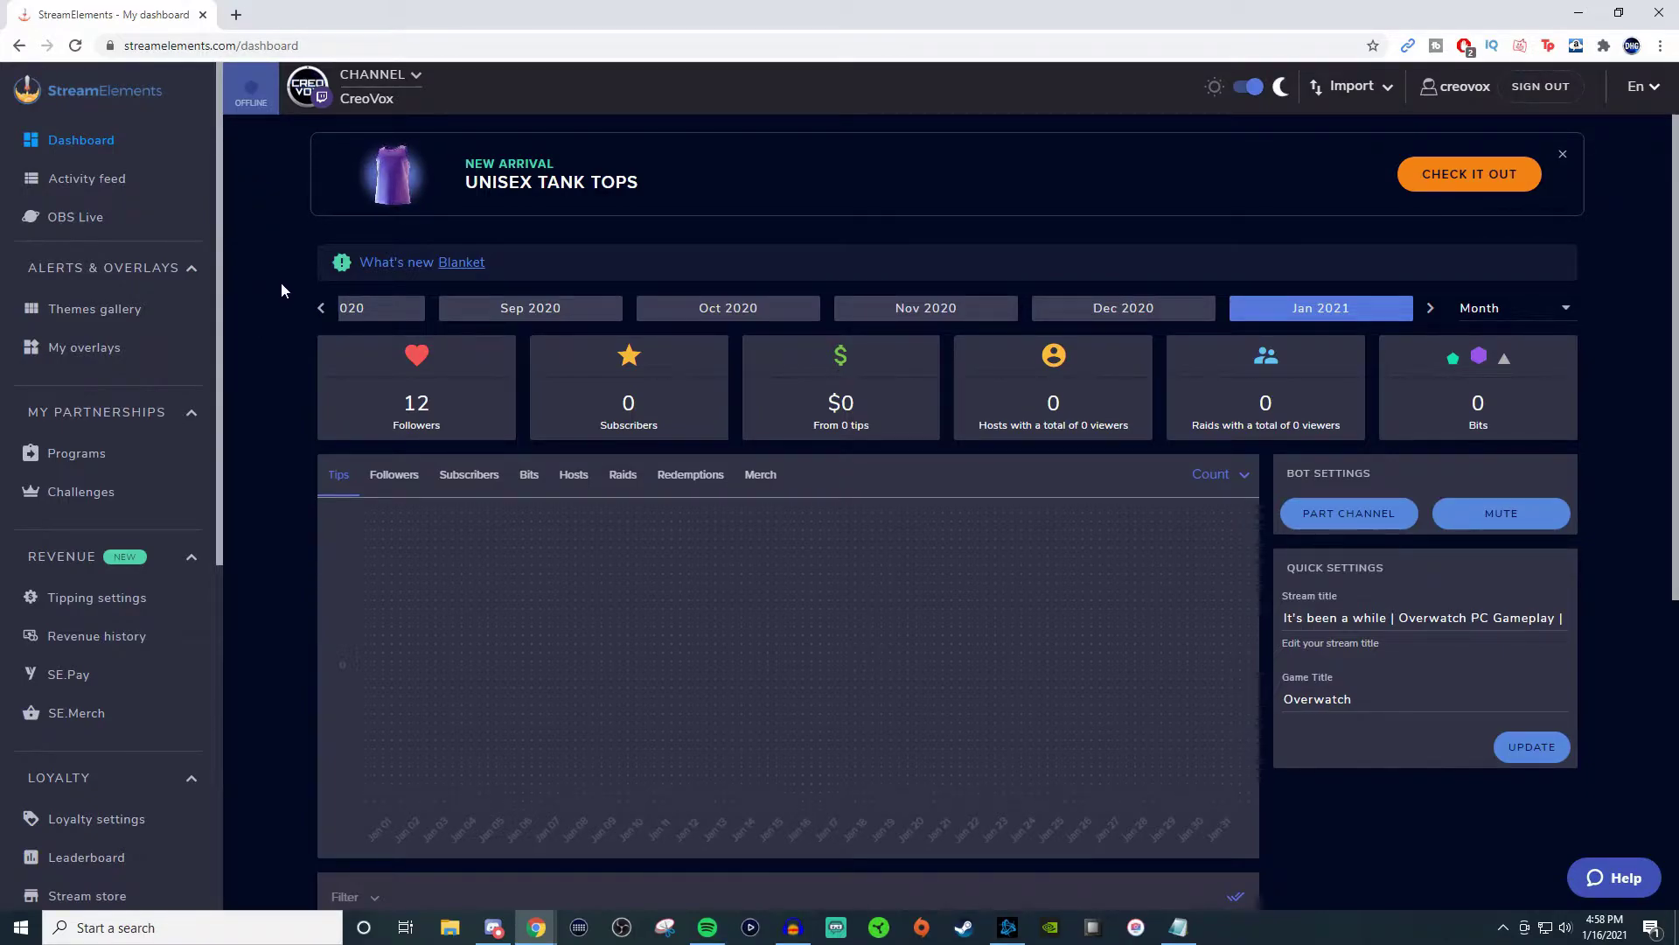
- Chart the channel's new followers per day for January 2021 with the Followers tab
{"action": "scroll", "coordinate": [243, 295], "scroll_direction": "down", "scroll_amount": 1}
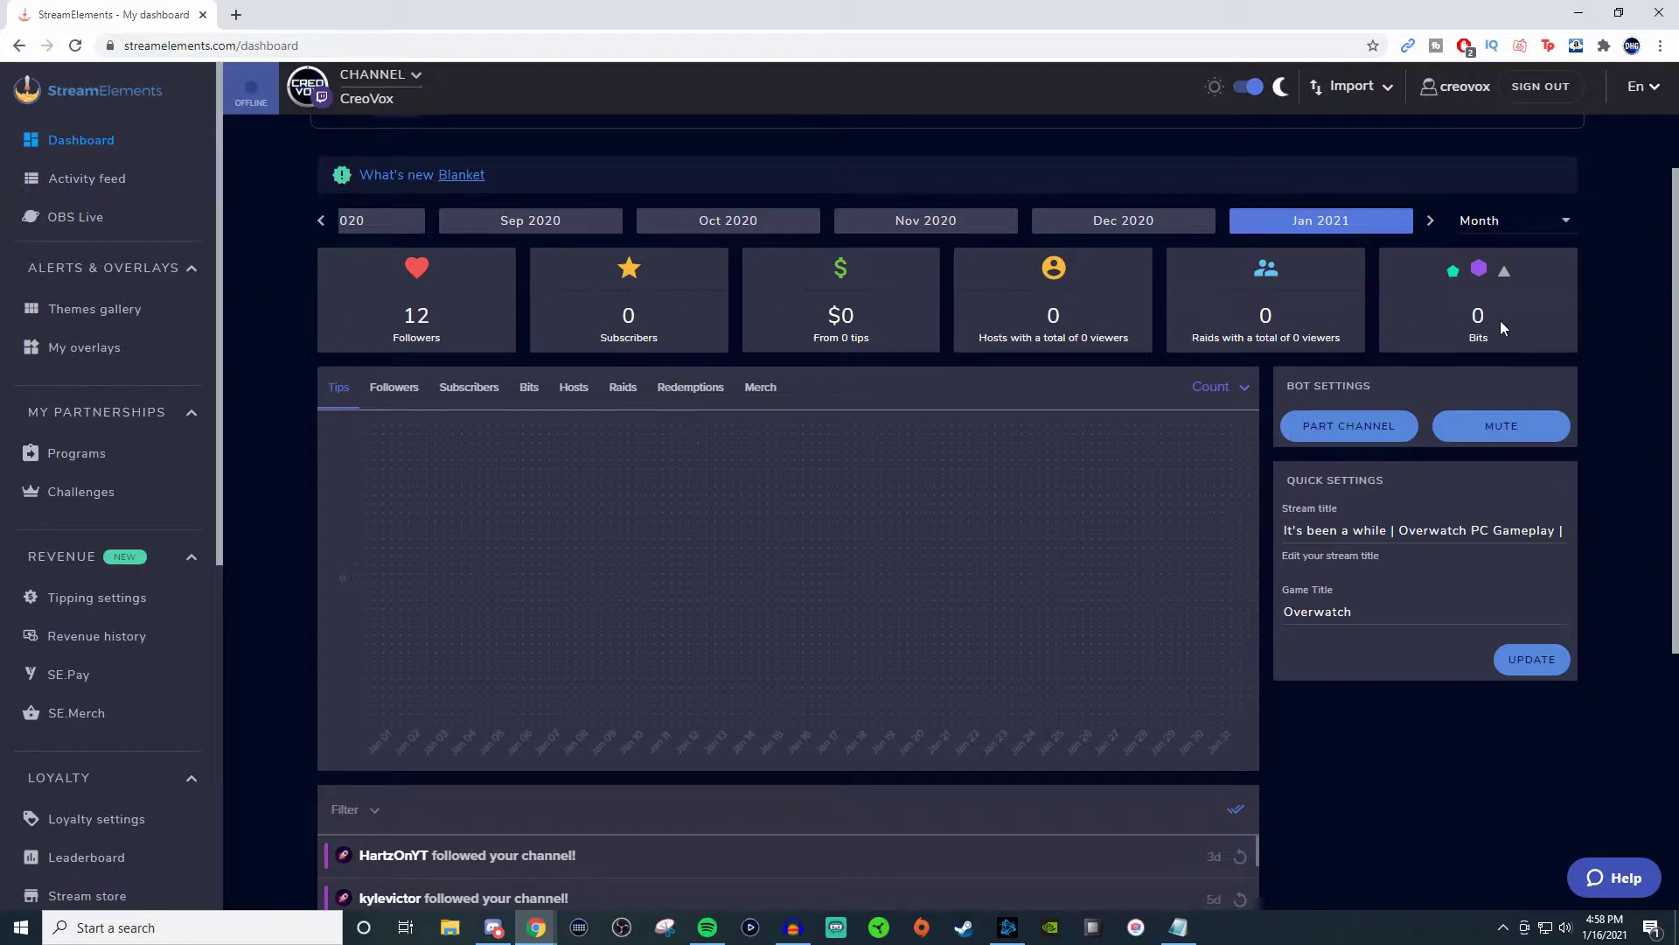
{"action": "left_click", "coordinate": [396, 387]}
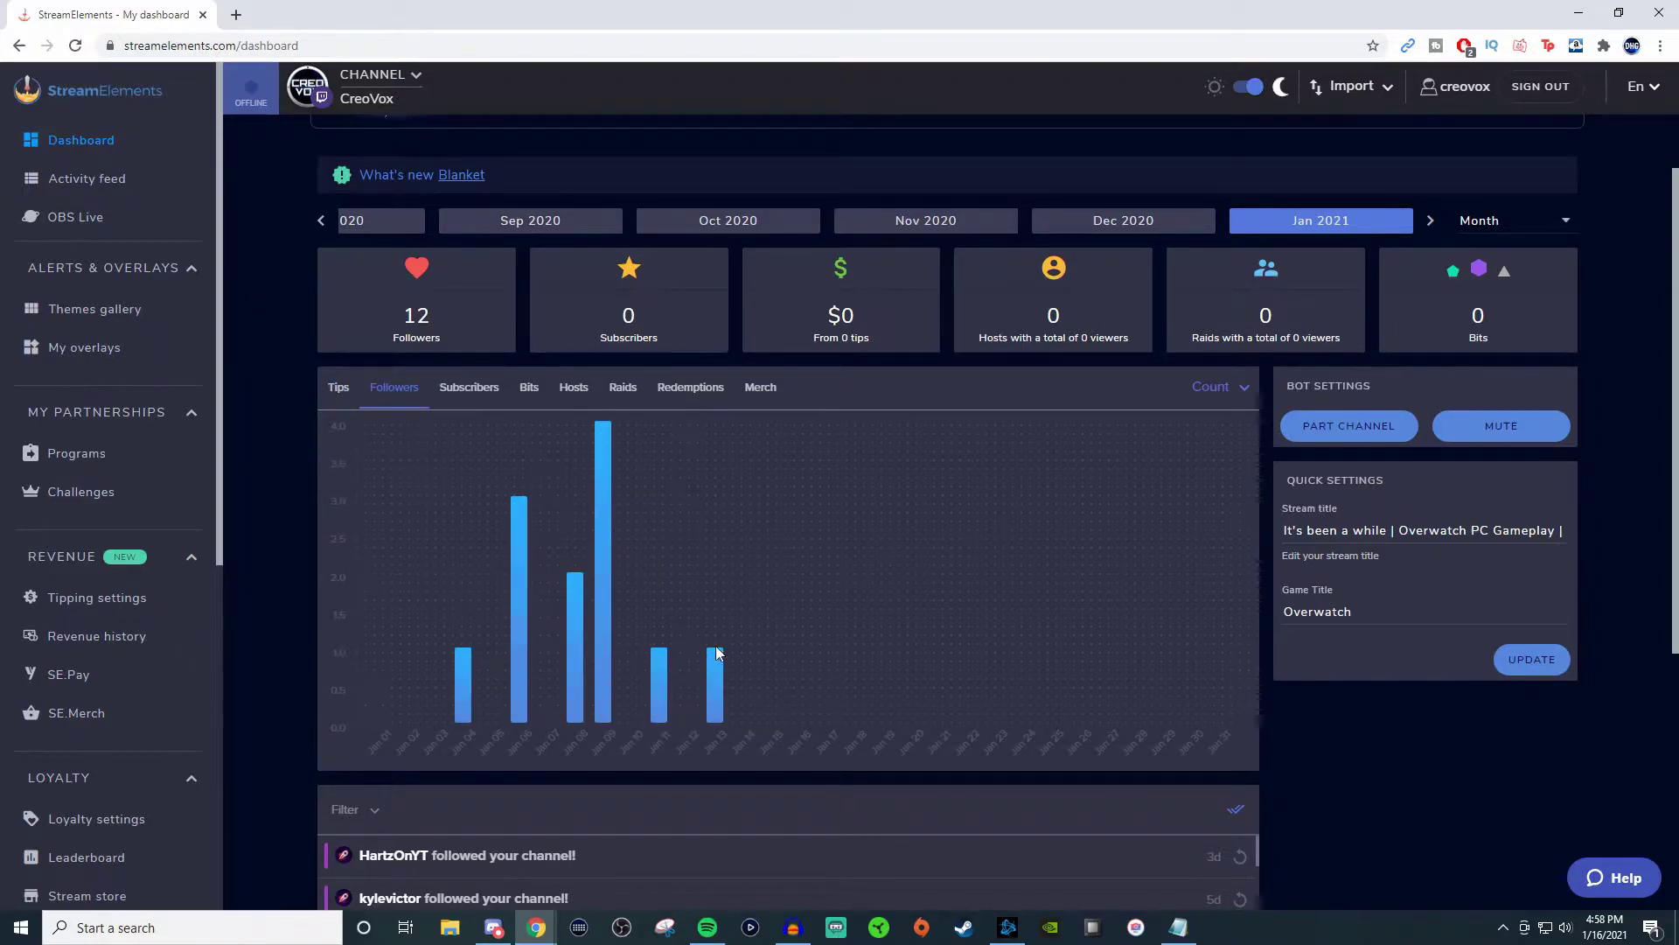
{"action": "scroll", "coordinate": [280, 525], "scroll_direction": "down", "scroll_amount": 5}
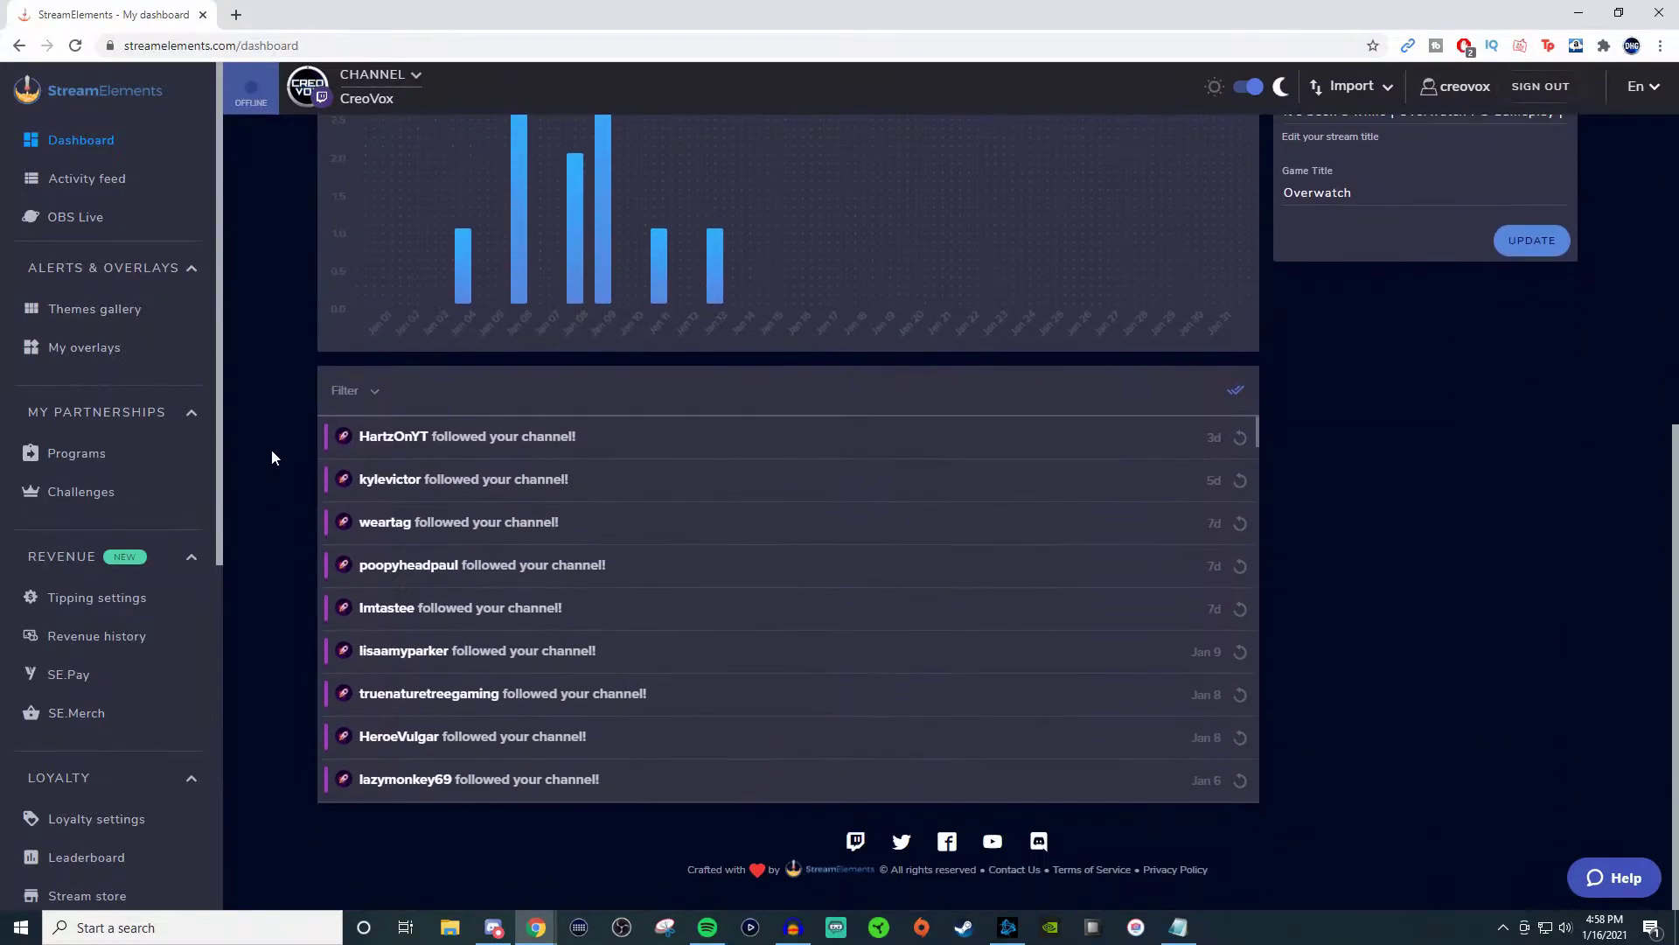
- Apply the stream title 'It's been a while | Overwatch PC Gameplay |' with Overwatch as the game
{"action": "scroll", "coordinate": [875, 559], "scroll_direction": "up", "scroll_amount": 5}
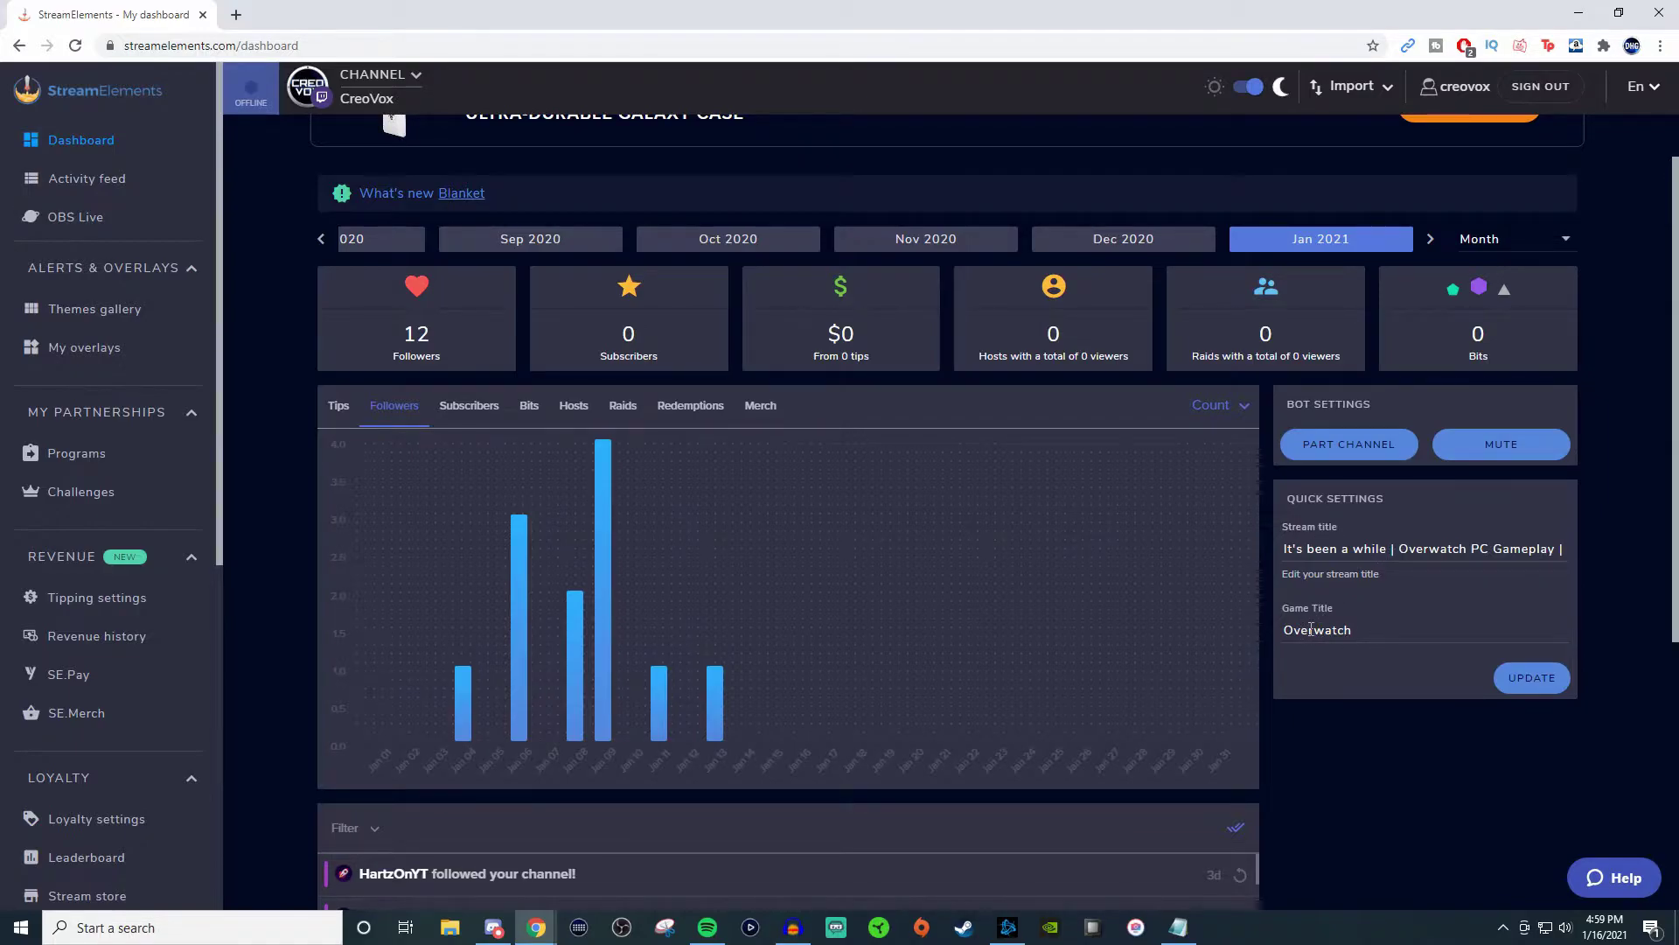
{"action": "left_click", "coordinate": [1532, 679]}
{"action": "scroll", "coordinate": [1060, 540], "scroll_direction": "up", "scroll_amount": 1}
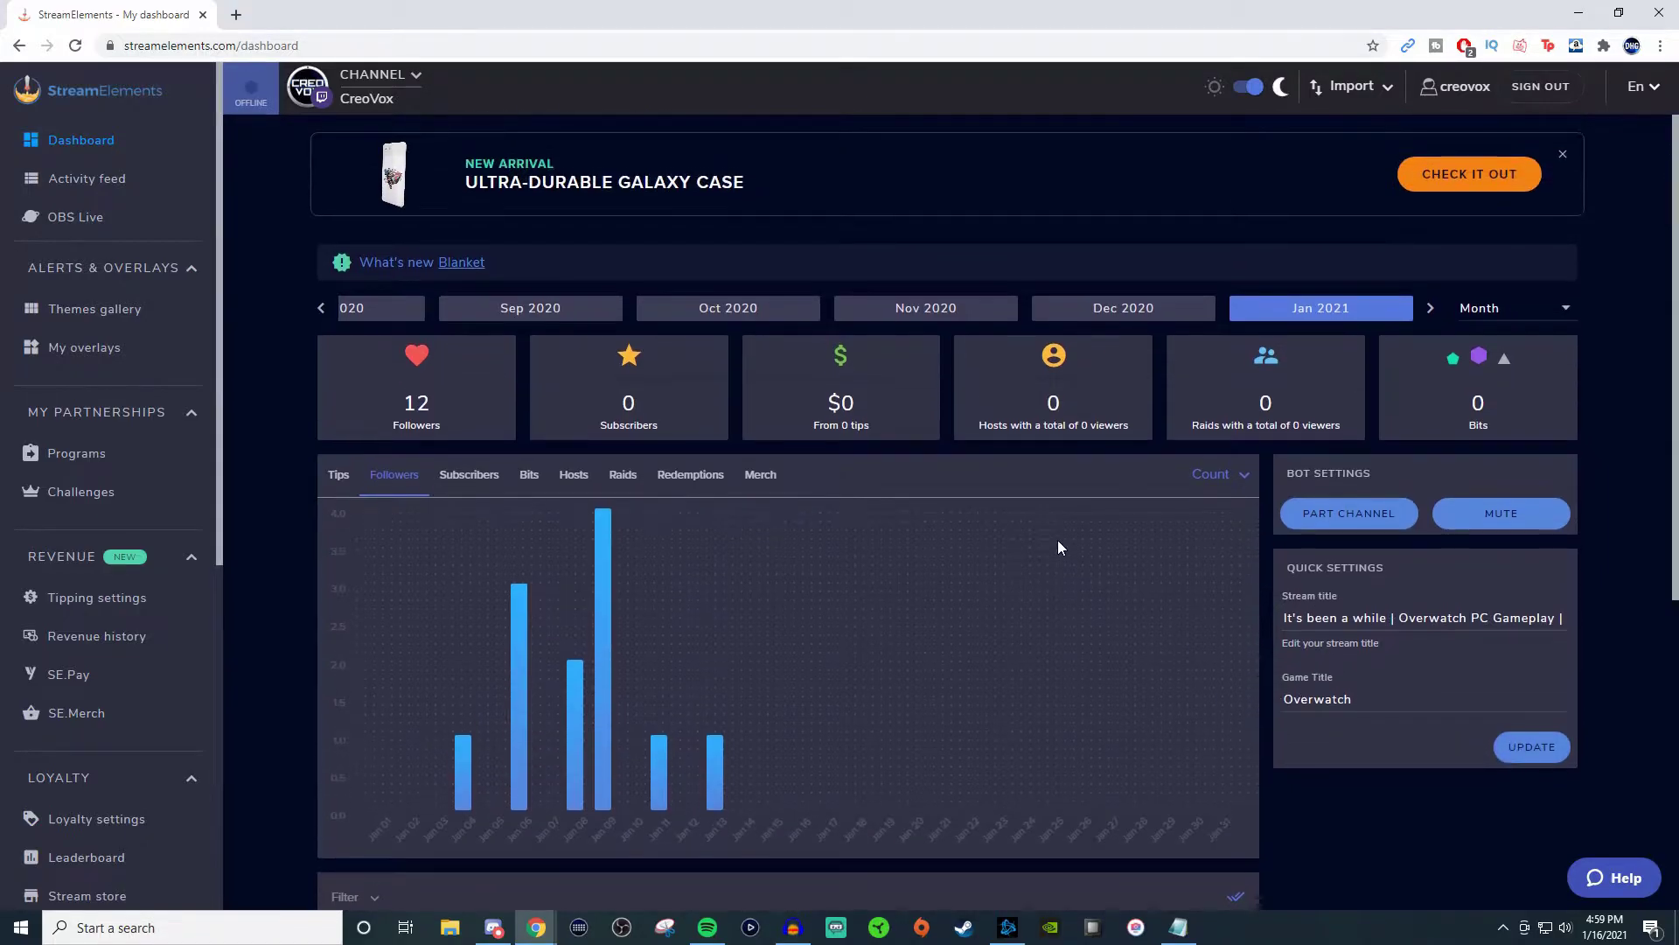
- Switch to the YouTube CreoVox channel and review its Jan 10–Jan 16 week: 16 subscribers, $15 super chats
{"action": "left_click", "coordinate": [375, 91]}
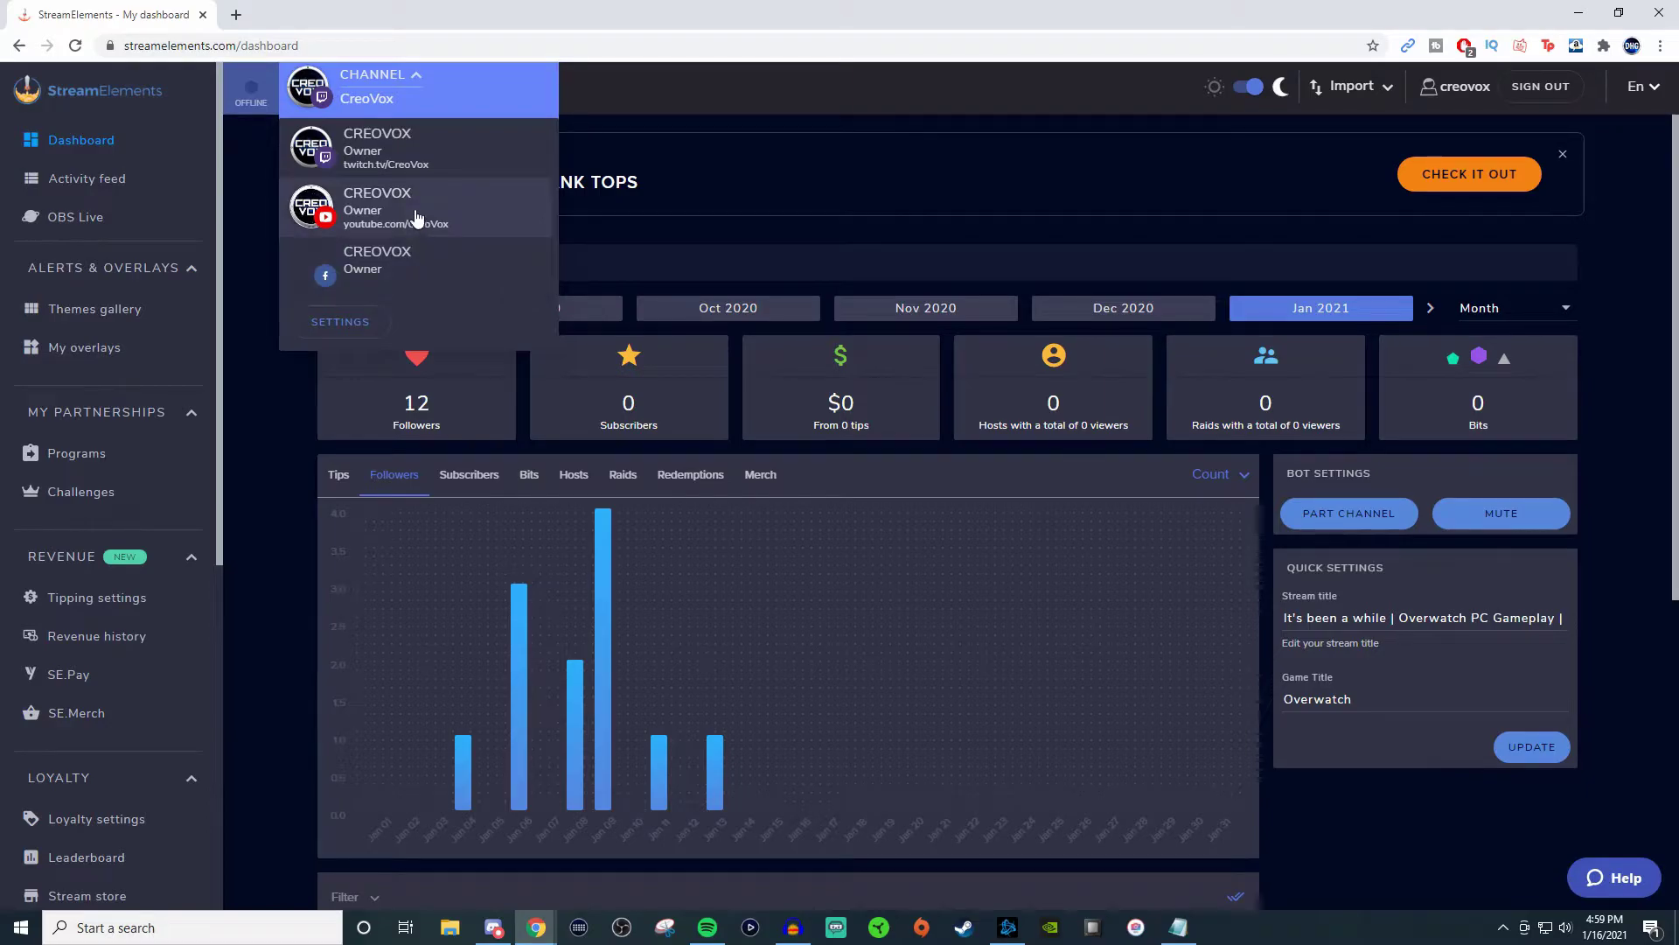
{"action": "left_click", "coordinate": [416, 217]}
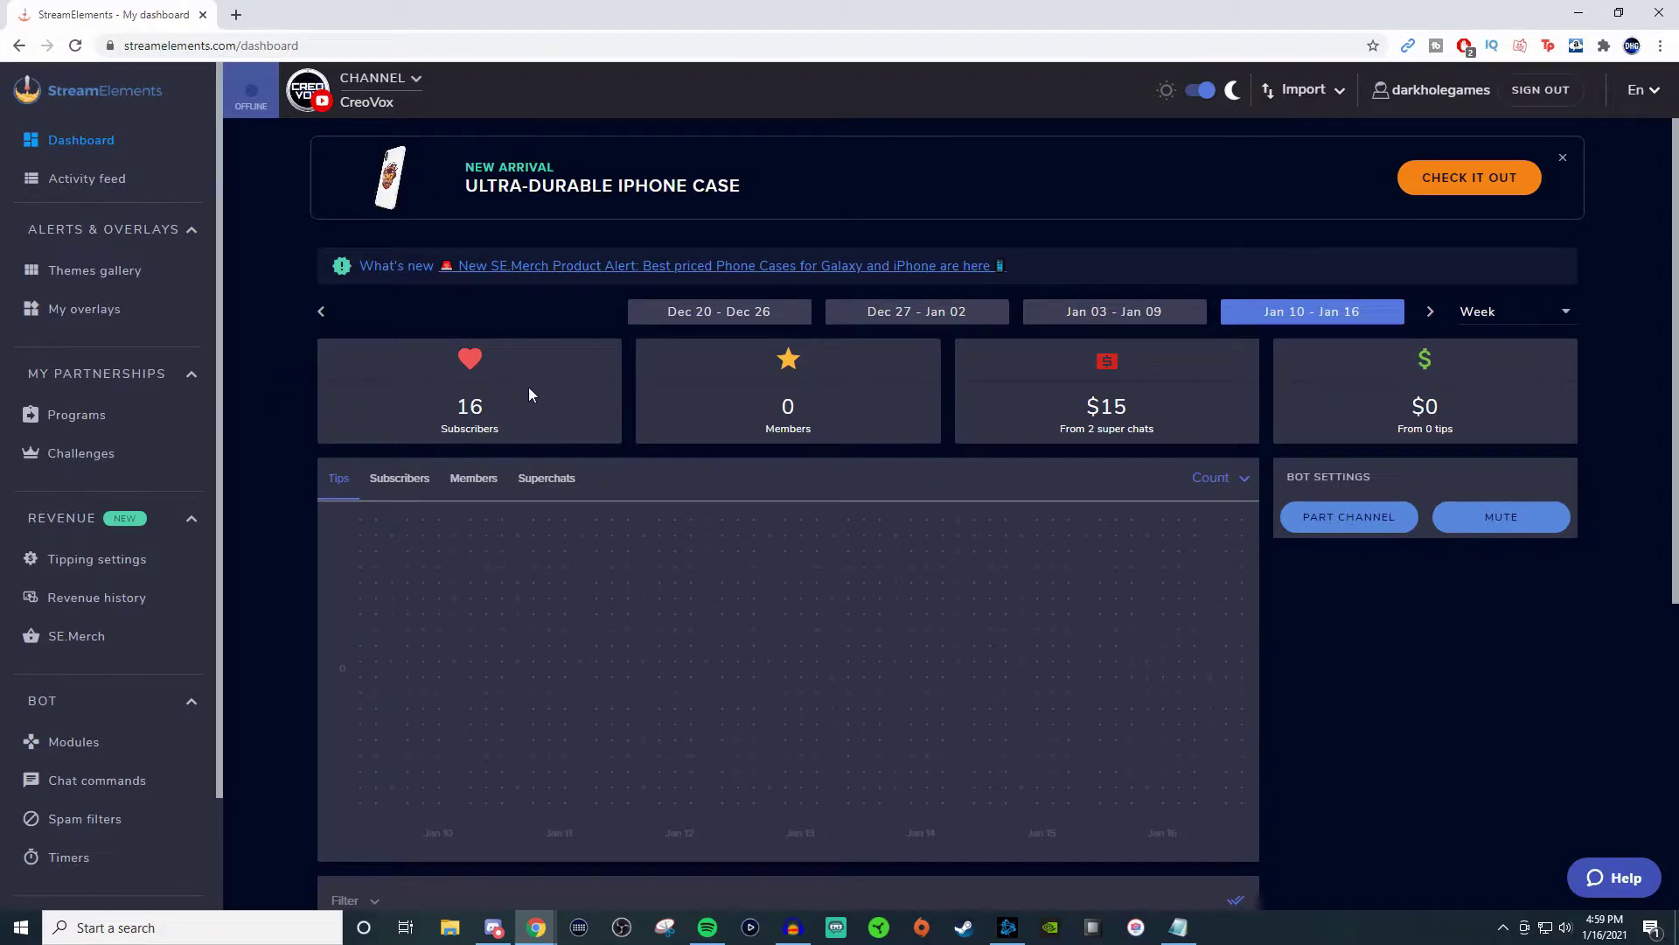
{"action": "scroll", "coordinate": [810, 429], "scroll_direction": "down", "scroll_amount": 3}
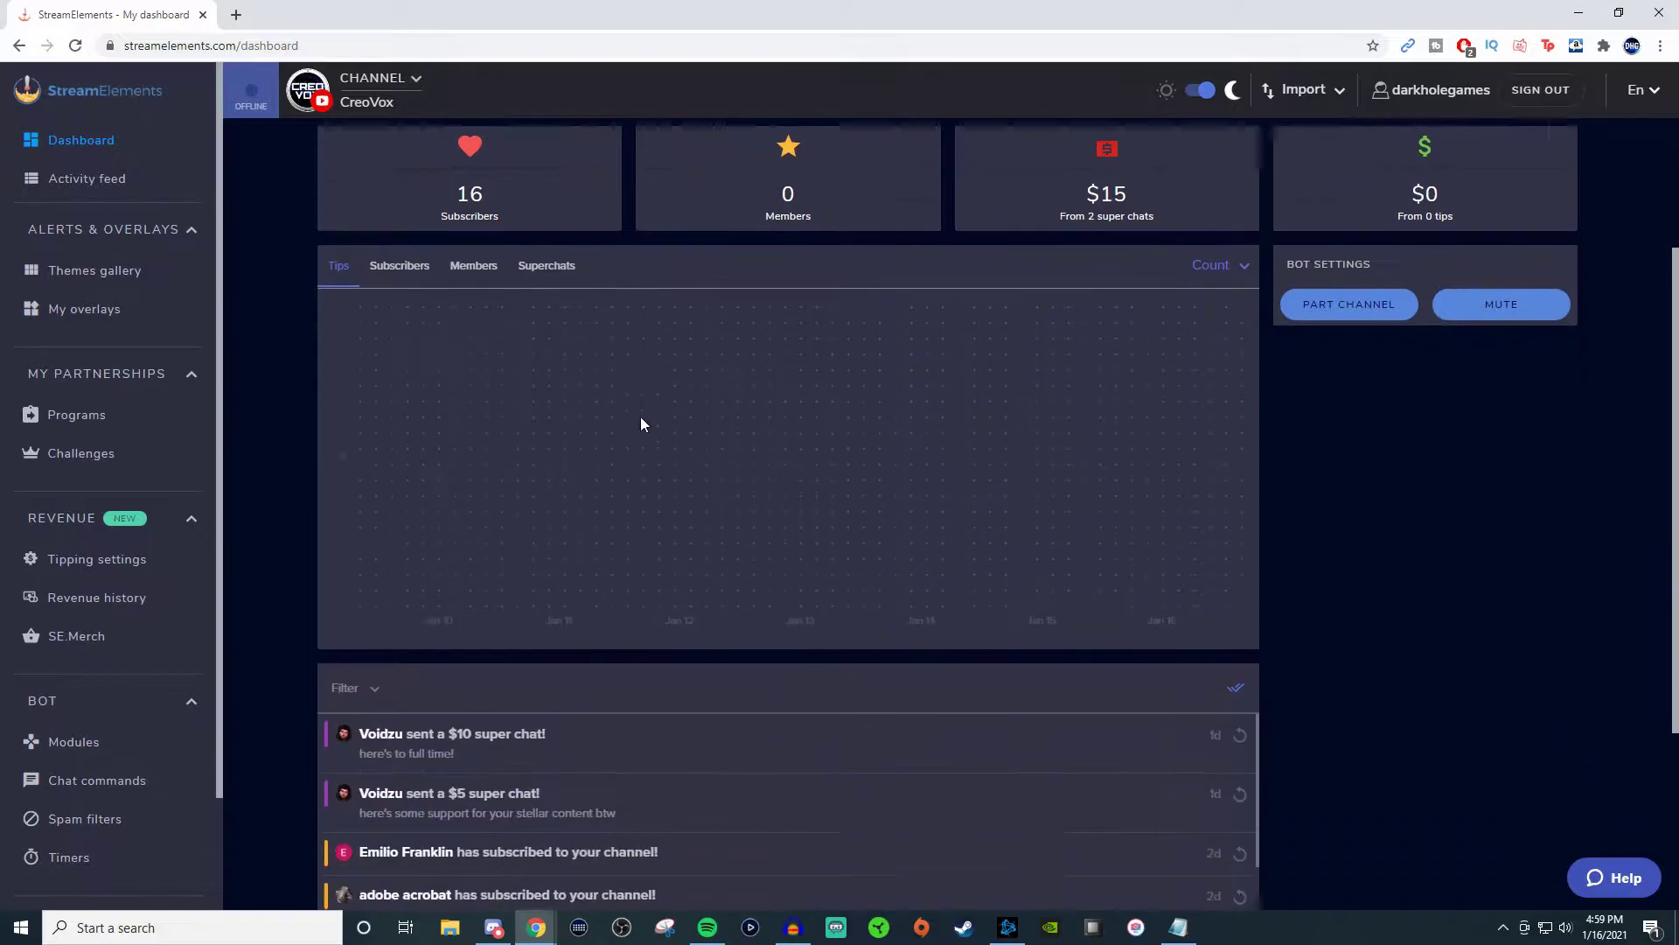
{"action": "scroll", "coordinate": [743, 392], "scroll_direction": "down", "scroll_amount": 3}
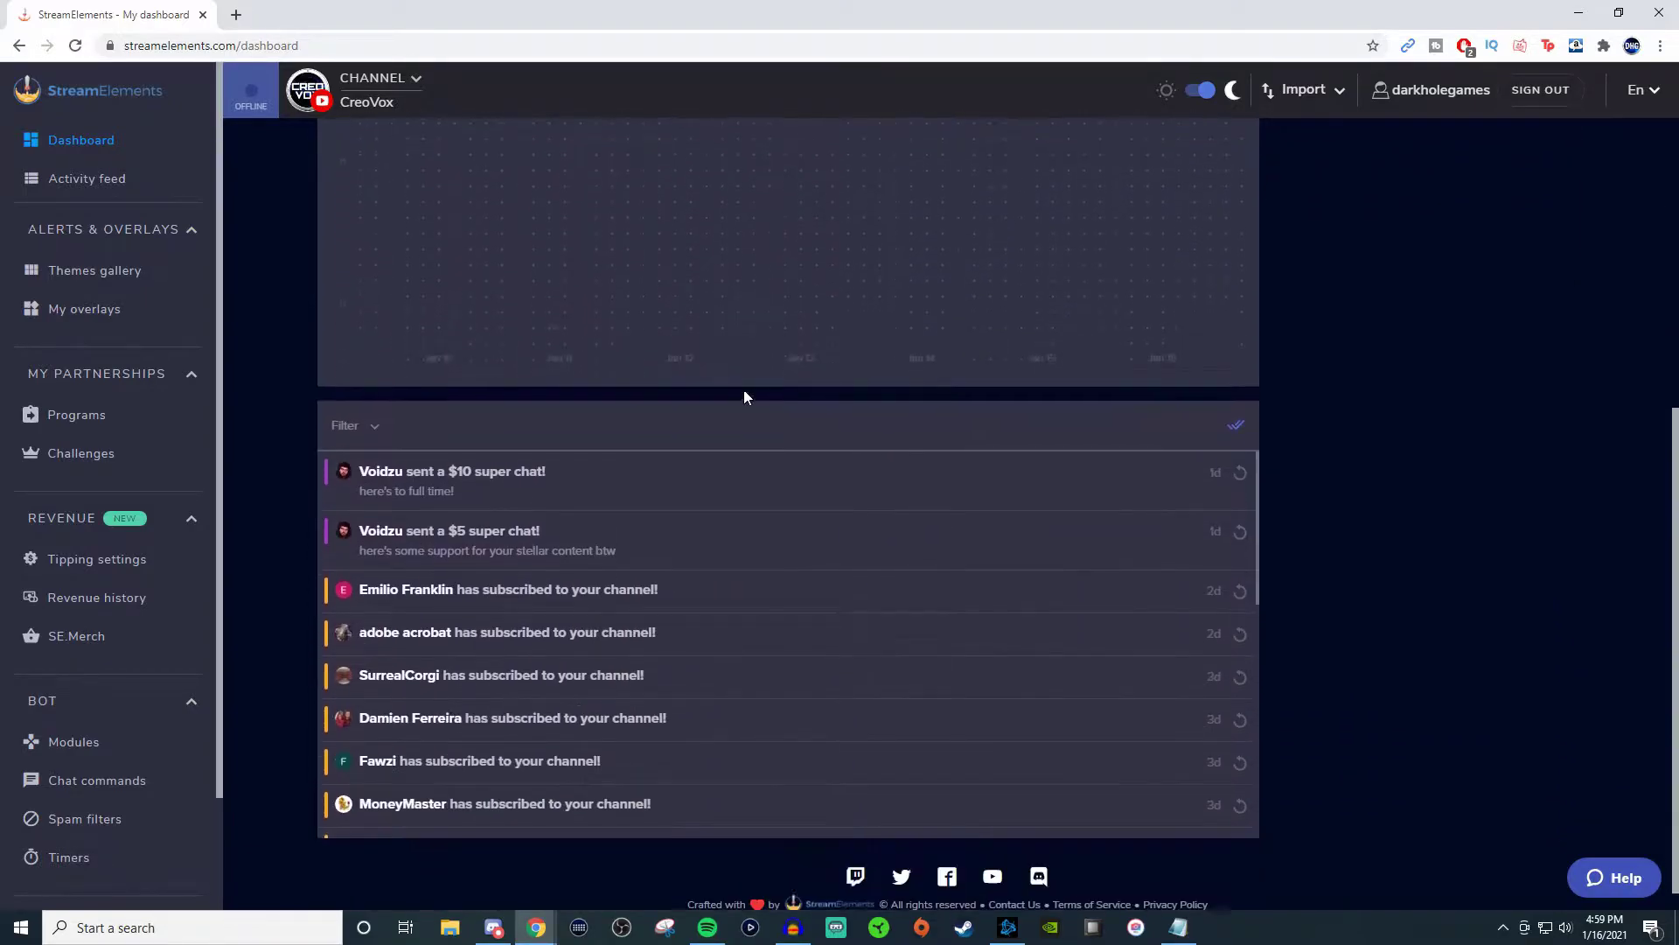
{"action": "scroll", "coordinate": [847, 567], "scroll_direction": "up", "scroll_amount": 5}
{"action": "scroll", "coordinate": [848, 567], "scroll_direction": "up", "scroll_amount": 2}
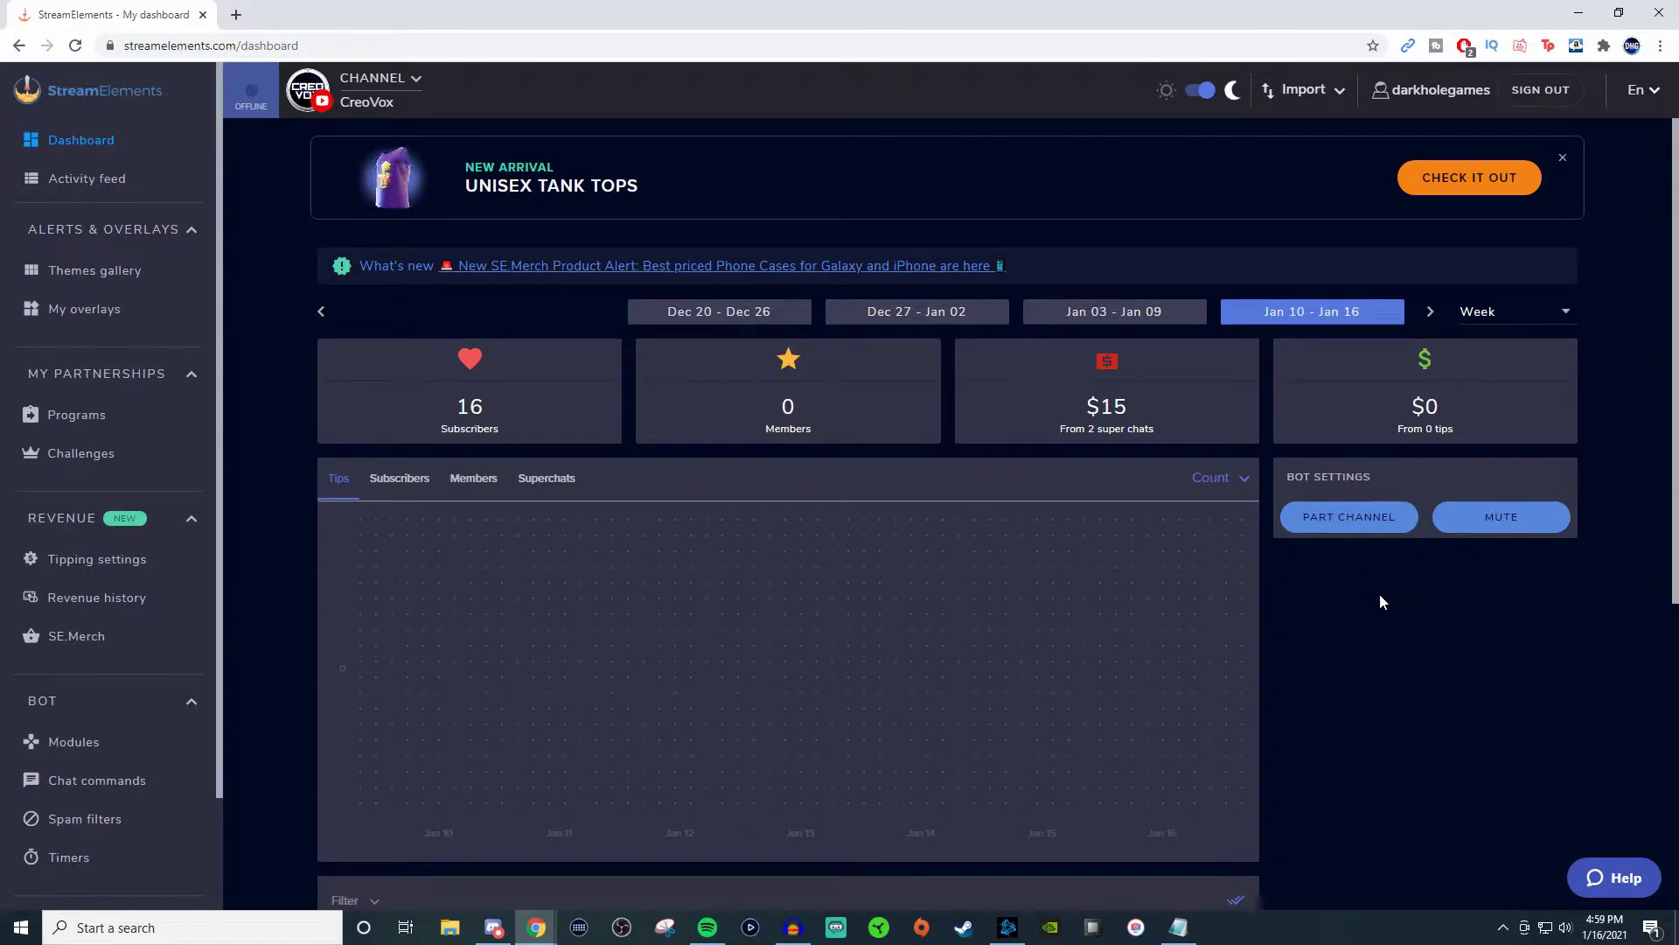
- Switch to the Facebook CreoVox channel and scroll through its stats and activity feed
{"action": "left_click", "coordinate": [367, 98]}
{"action": "left_click", "coordinate": [404, 263]}
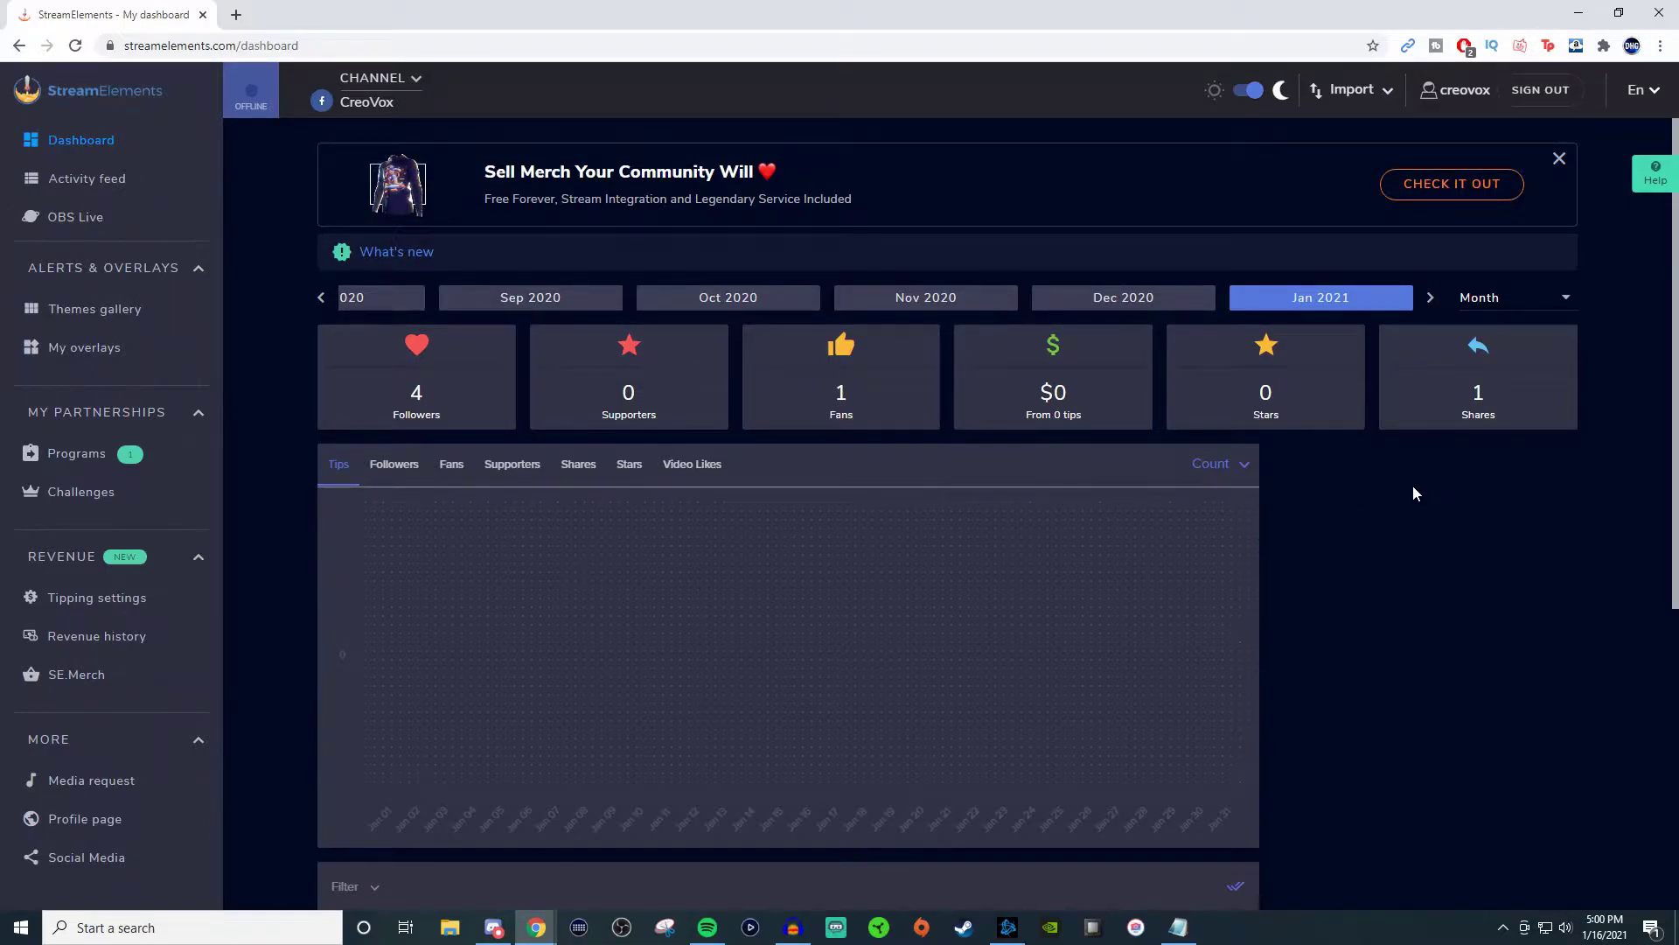
{"action": "scroll", "coordinate": [790, 407], "scroll_direction": "down", "scroll_amount": 3}
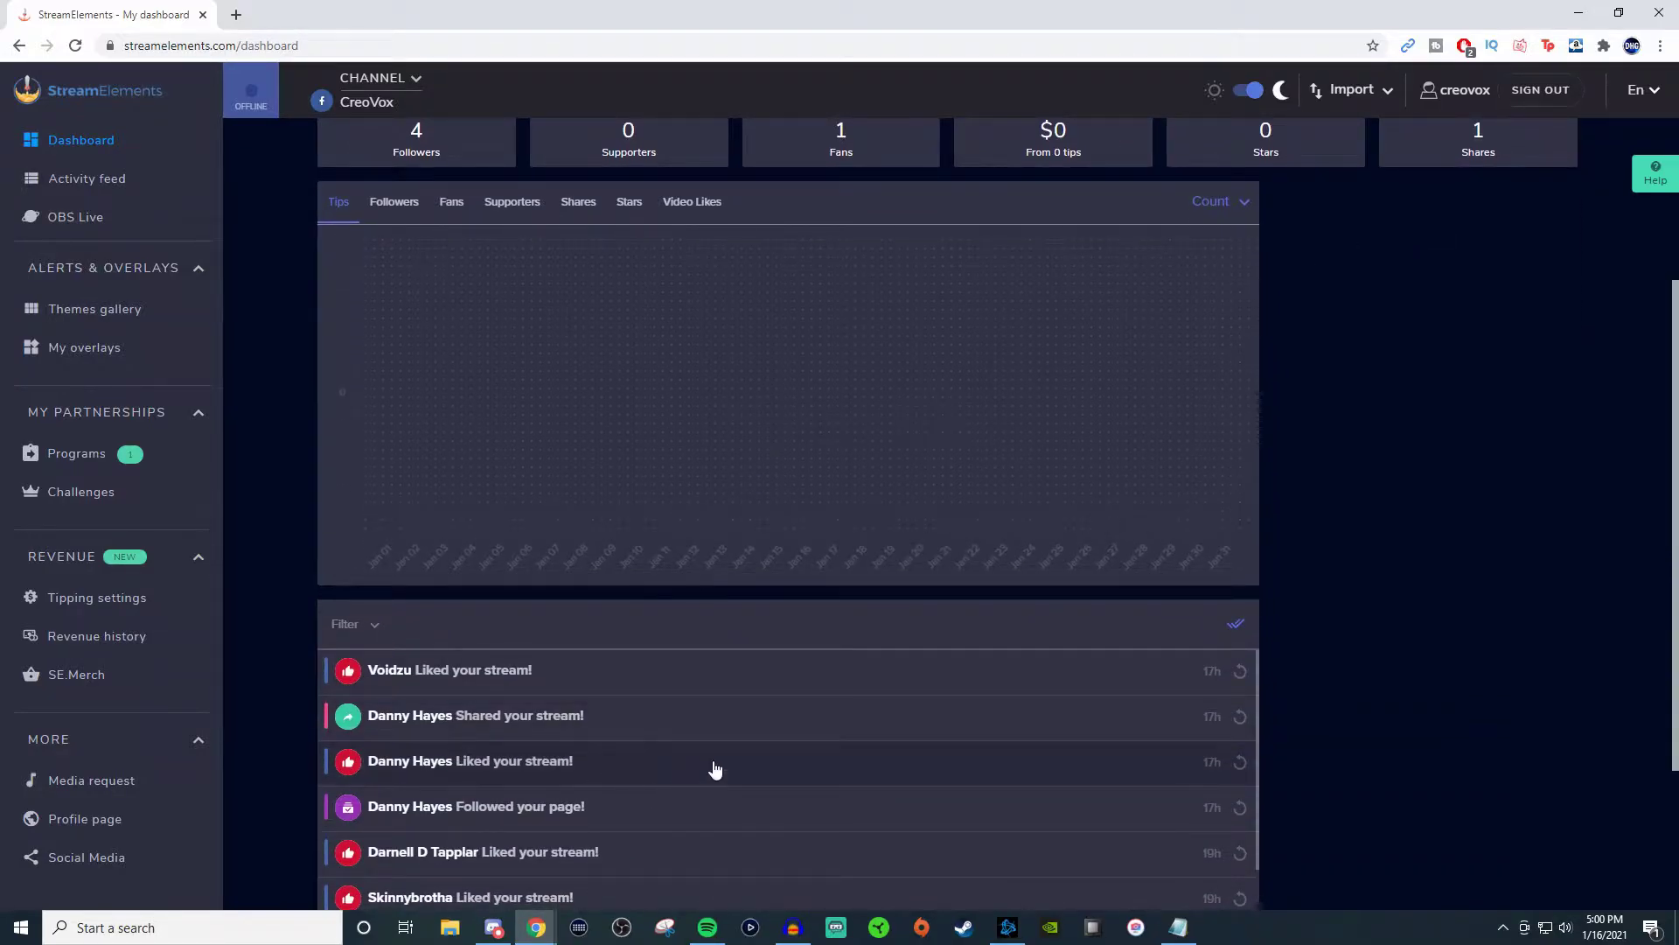
{"action": "scroll", "coordinate": [822, 516], "scroll_direction": "down", "scroll_amount": 3}
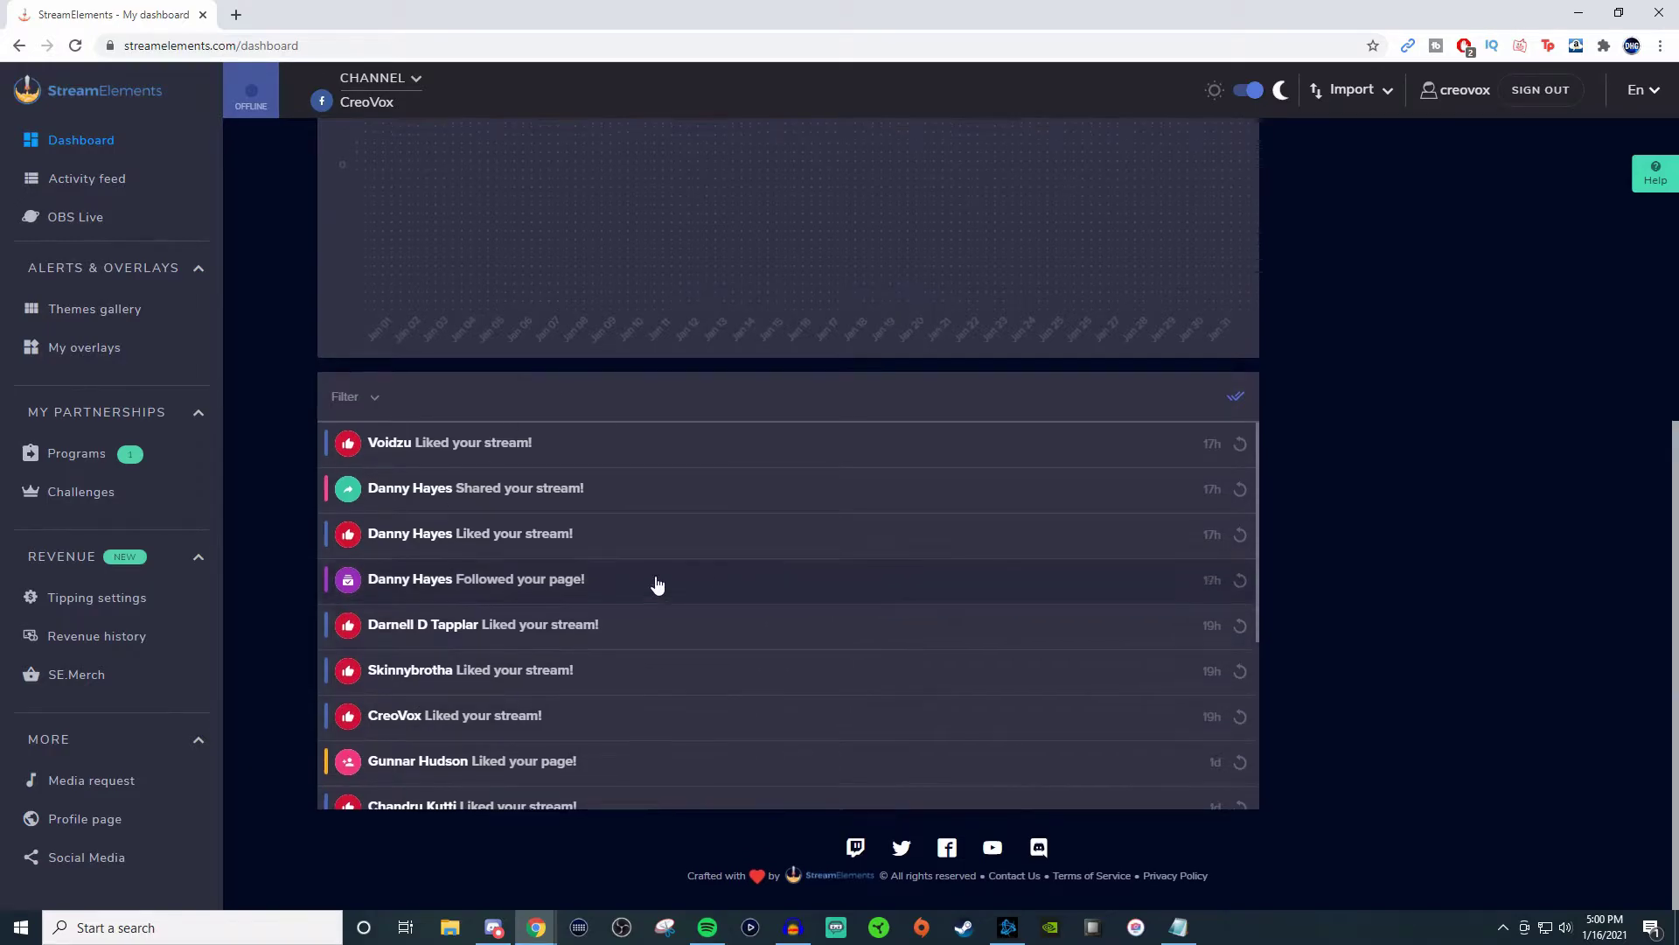
- Return the dashboard to the Twitch CreoVox channel for January 2021
{"action": "scroll", "coordinate": [542, 551], "scroll_direction": "up", "scroll_amount": 5}
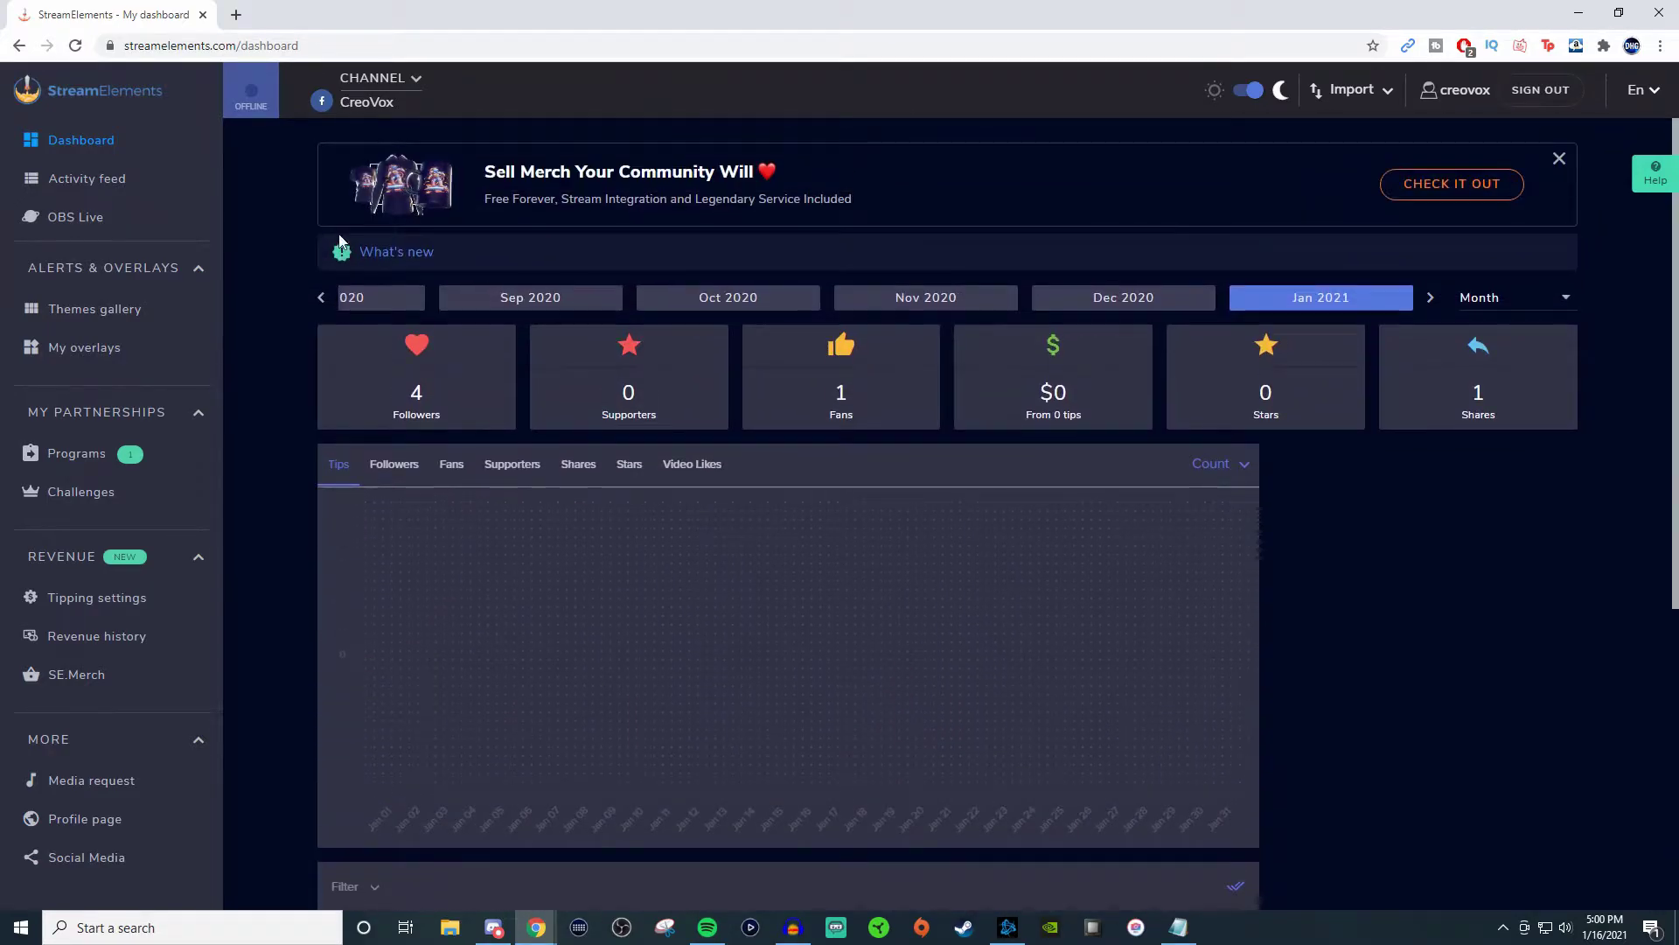
{"action": "left_click", "coordinate": [346, 98]}
{"action": "left_click", "coordinate": [387, 166]}
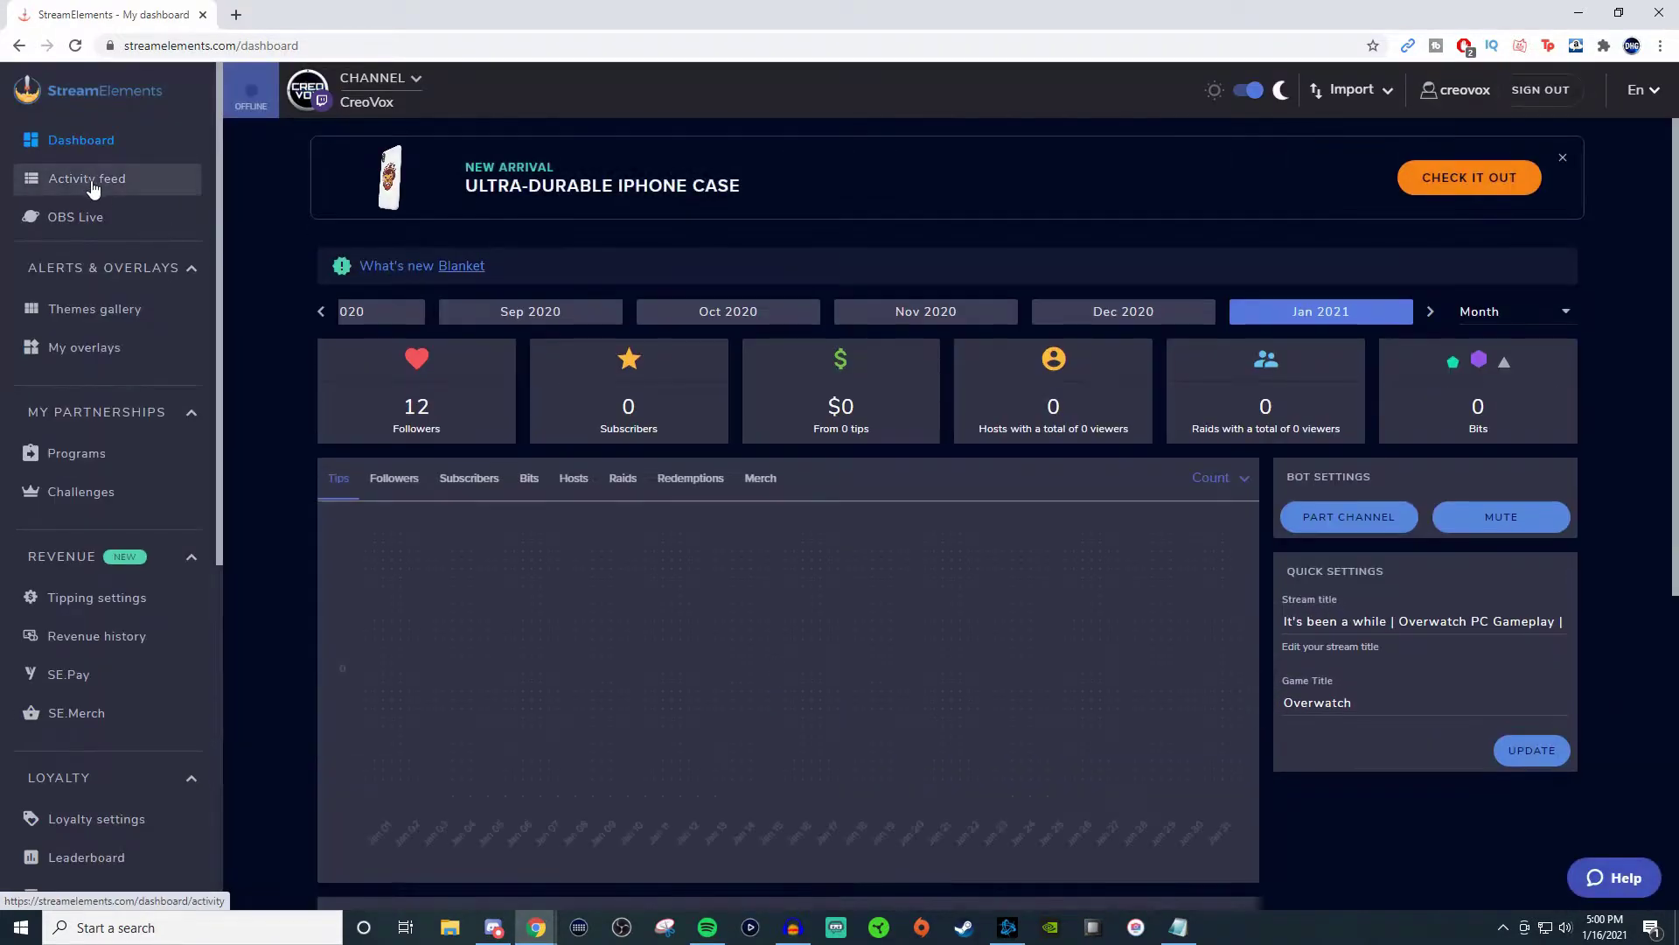
- Show the Widget data goals: followers 34, subscriptions 5, tips 0, cheers 1500
{"action": "left_click", "coordinate": [92, 184]}
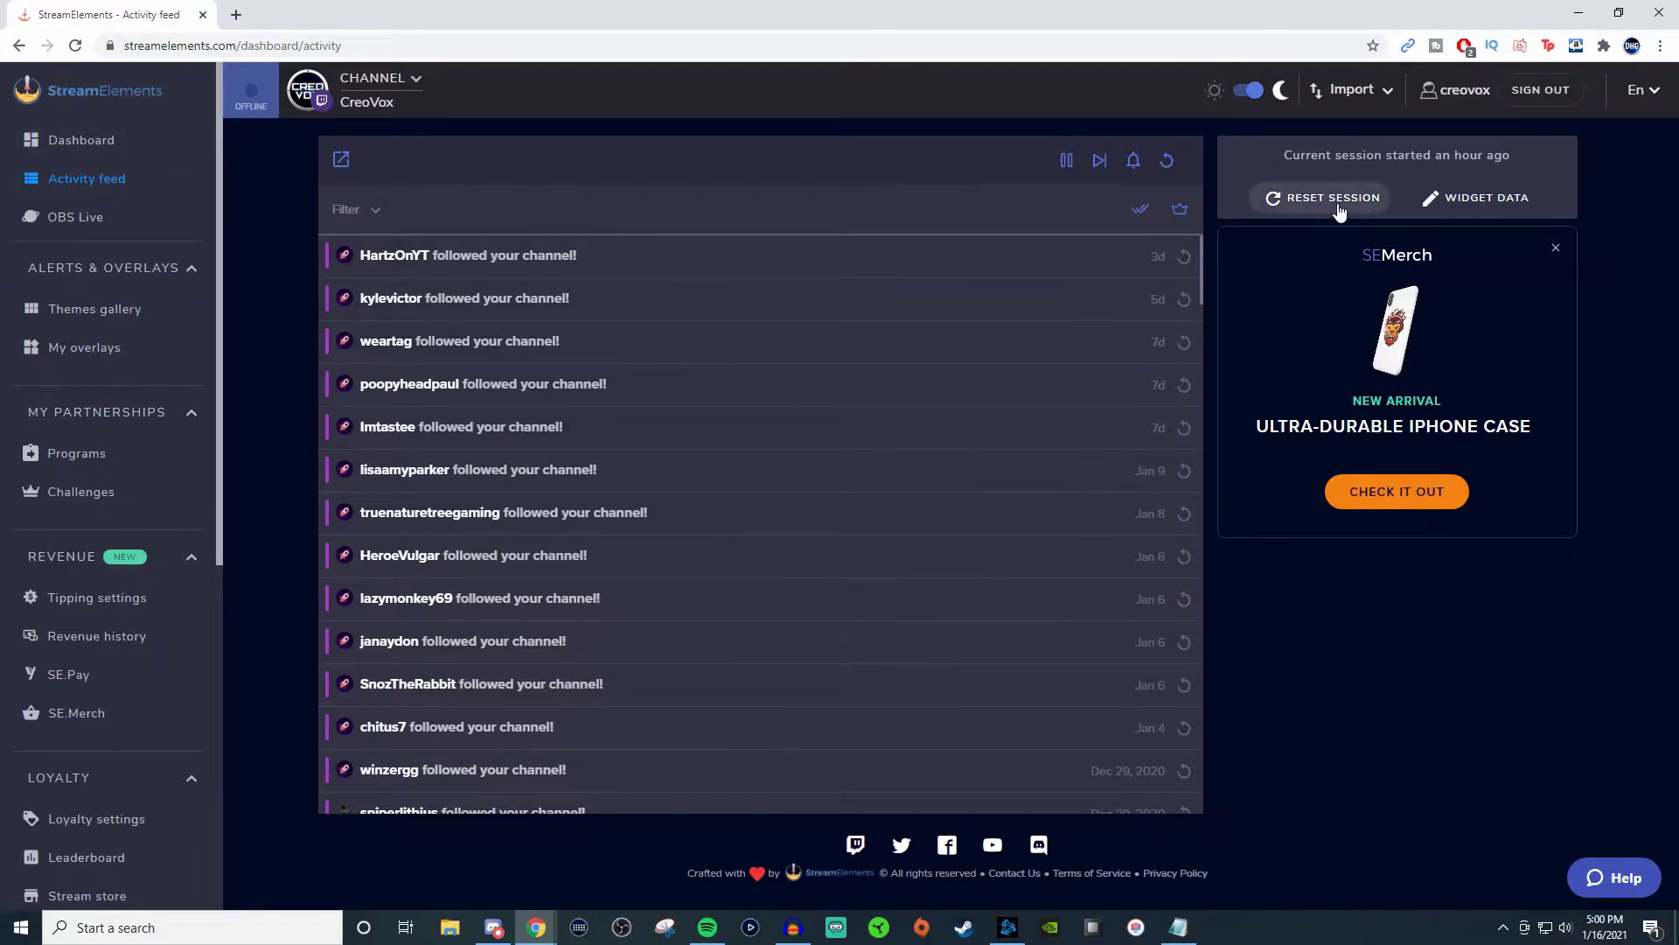
{"action": "left_click", "coordinate": [1497, 203]}
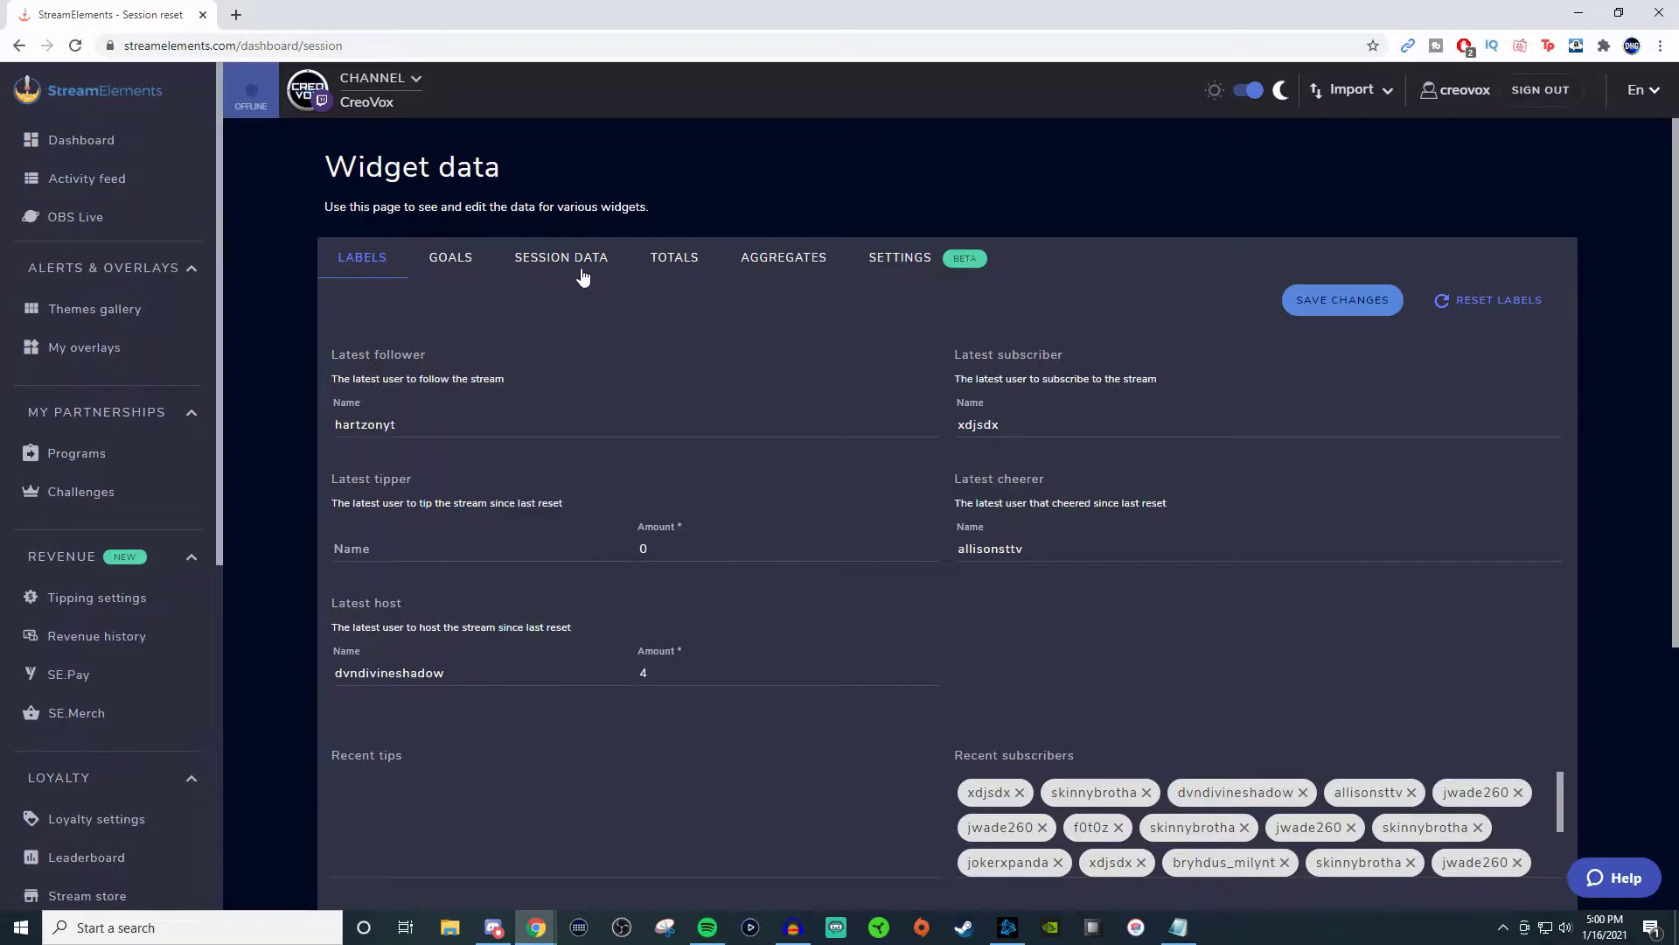
{"action": "left_click", "coordinate": [454, 262]}
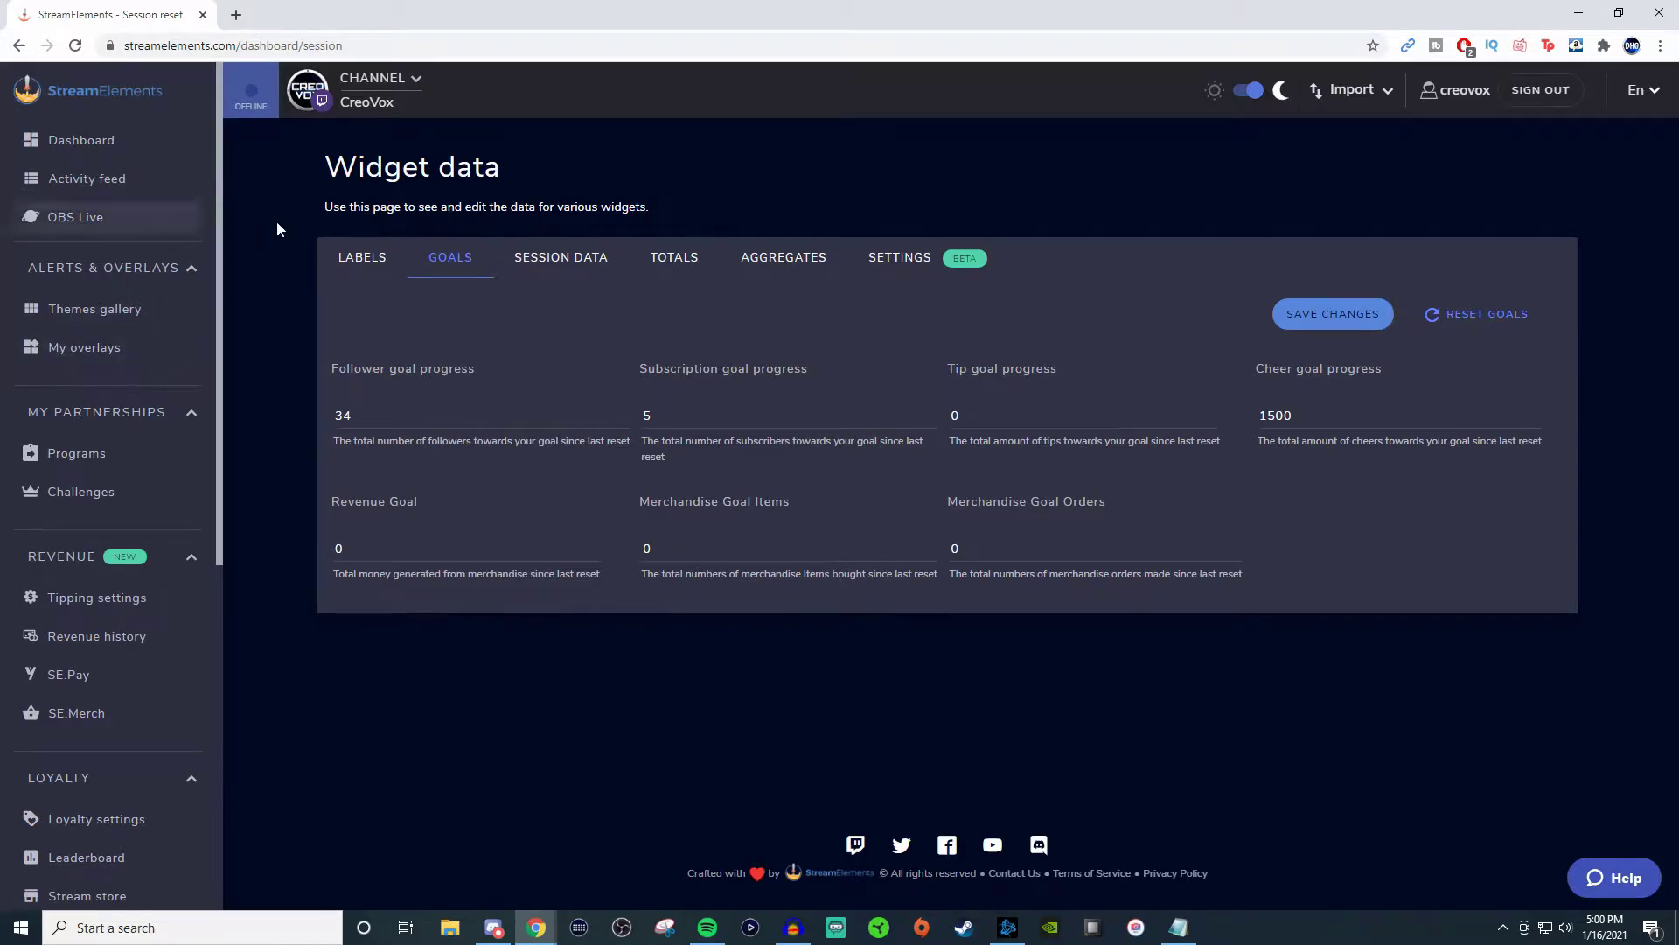
- Go from the Activity feed to the OBS Live streaming software page
{"action": "left_click", "coordinate": [93, 184]}
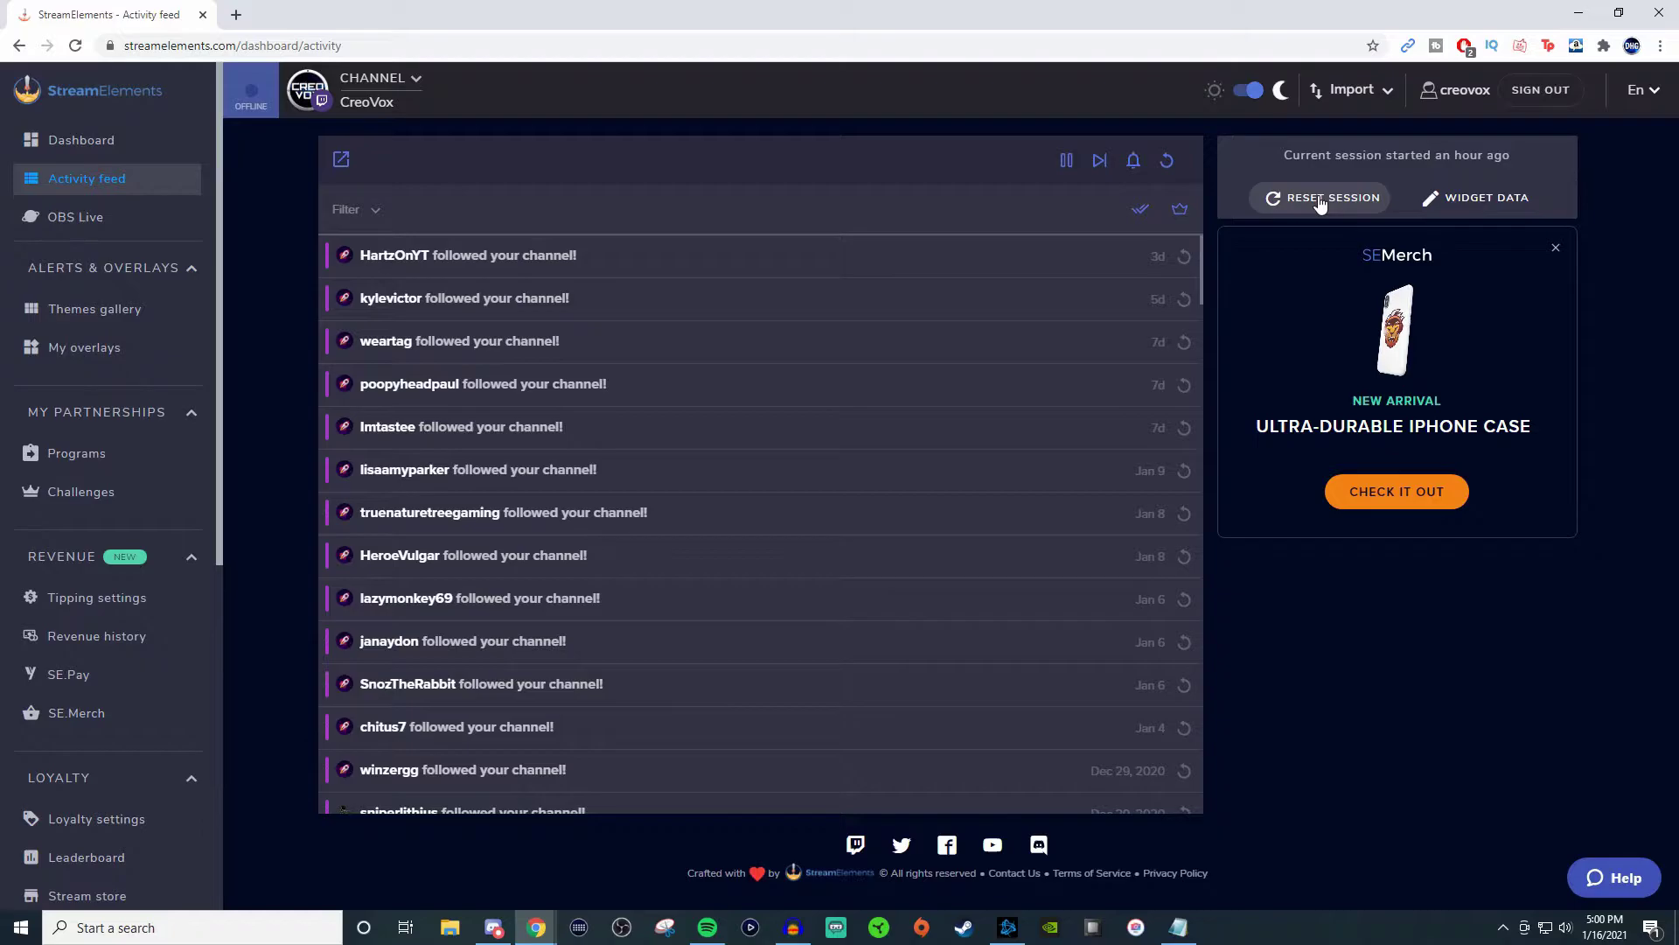
{"action": "left_click", "coordinate": [68, 229]}
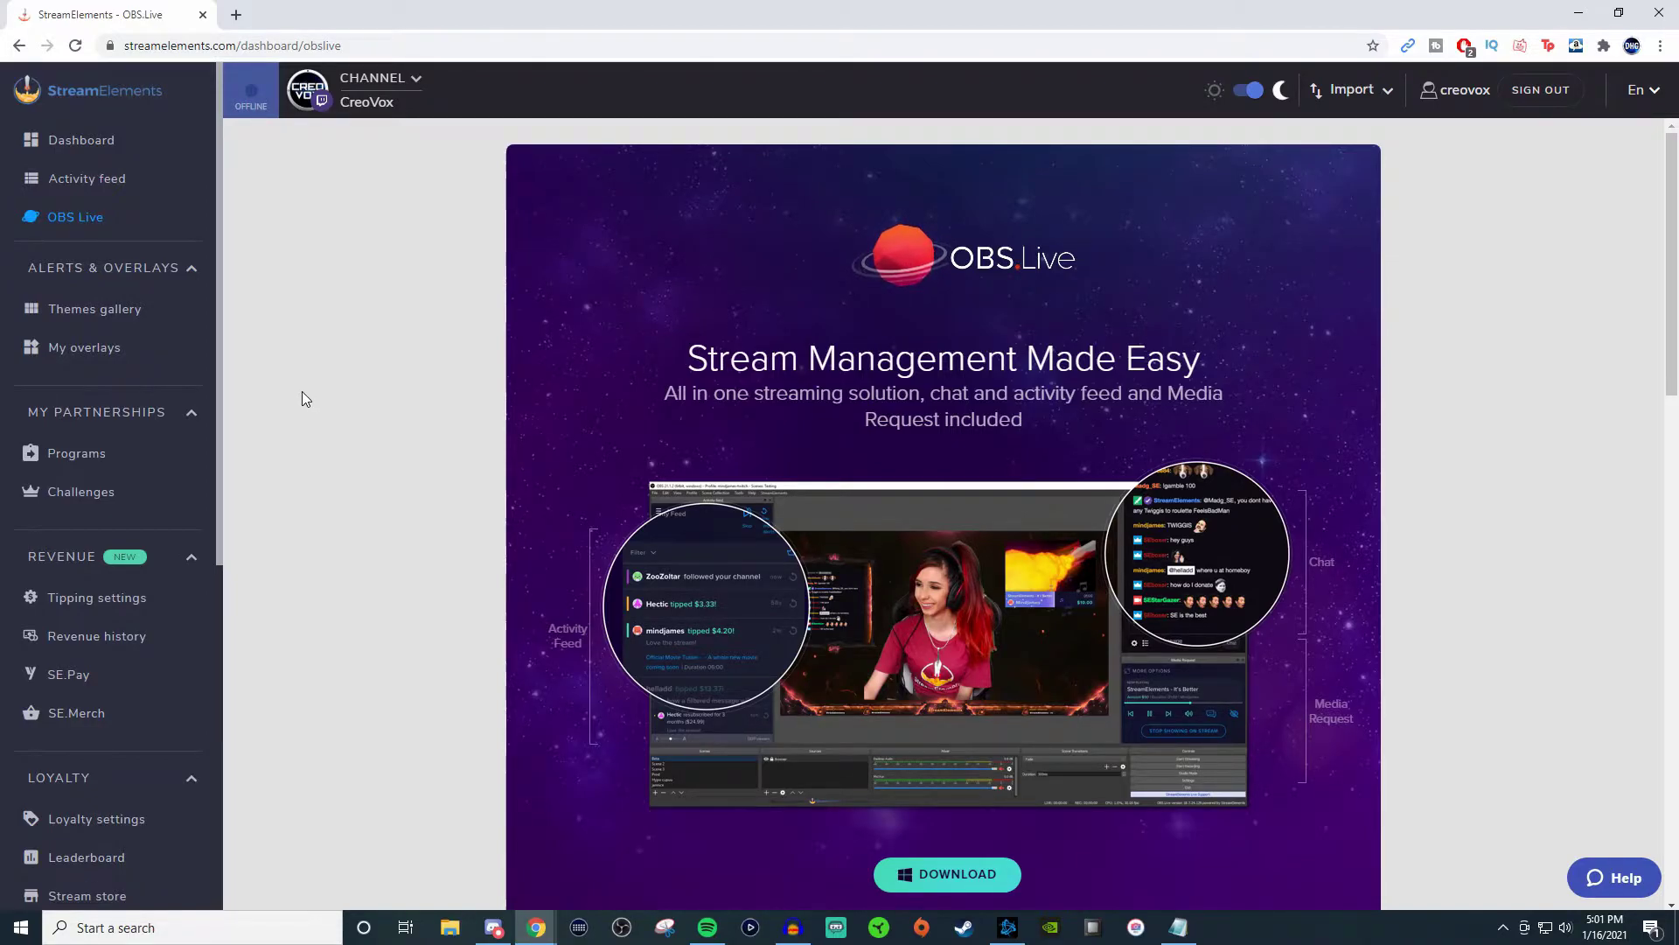
- Preview every Knockout Animated Super Theme scene, including Starting Soon, Be Right Back and Stream Ended
{"action": "left_click", "coordinate": [79, 312]}
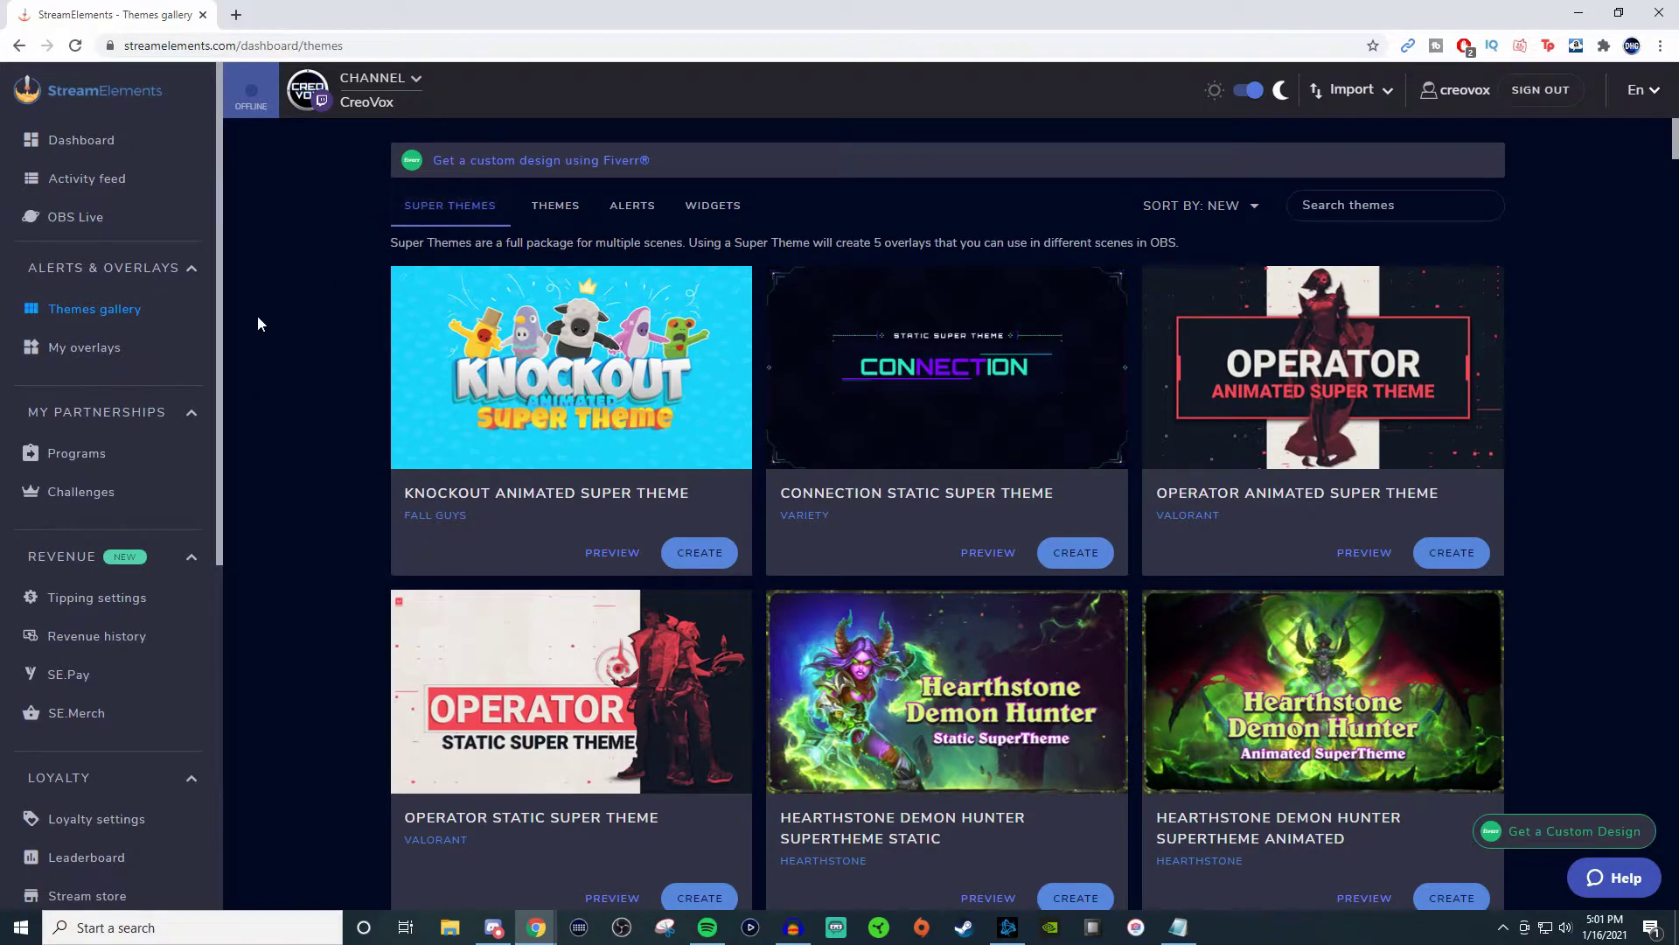
{"action": "left_click", "coordinate": [527, 359]}
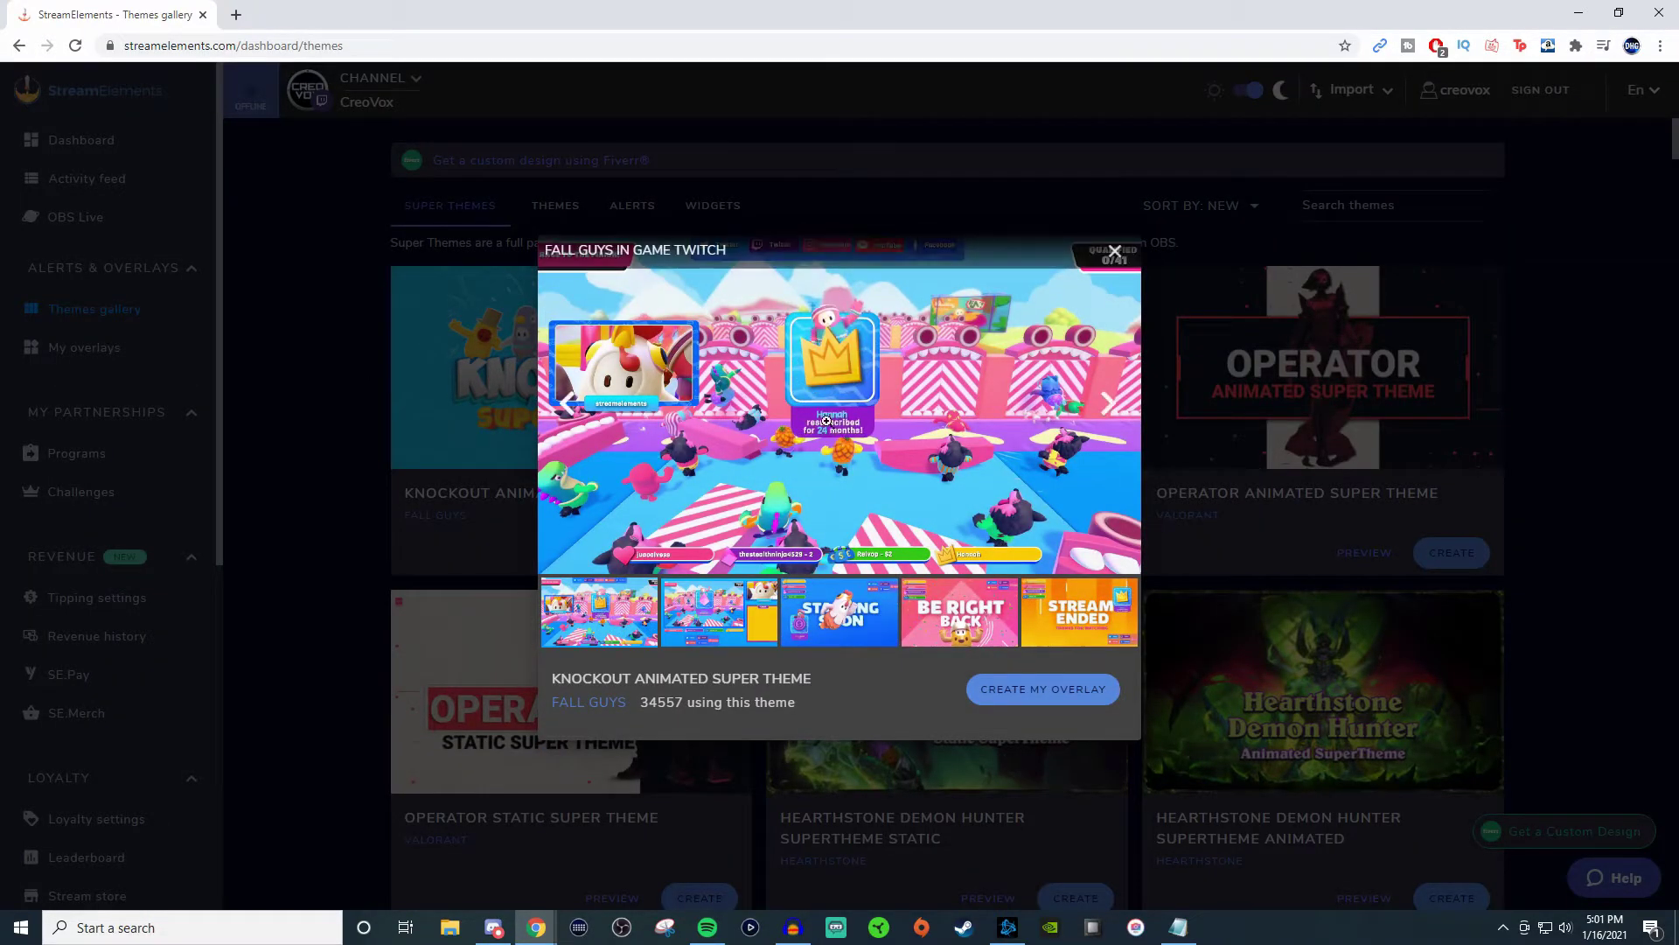
{"action": "left_click", "coordinate": [737, 624]}
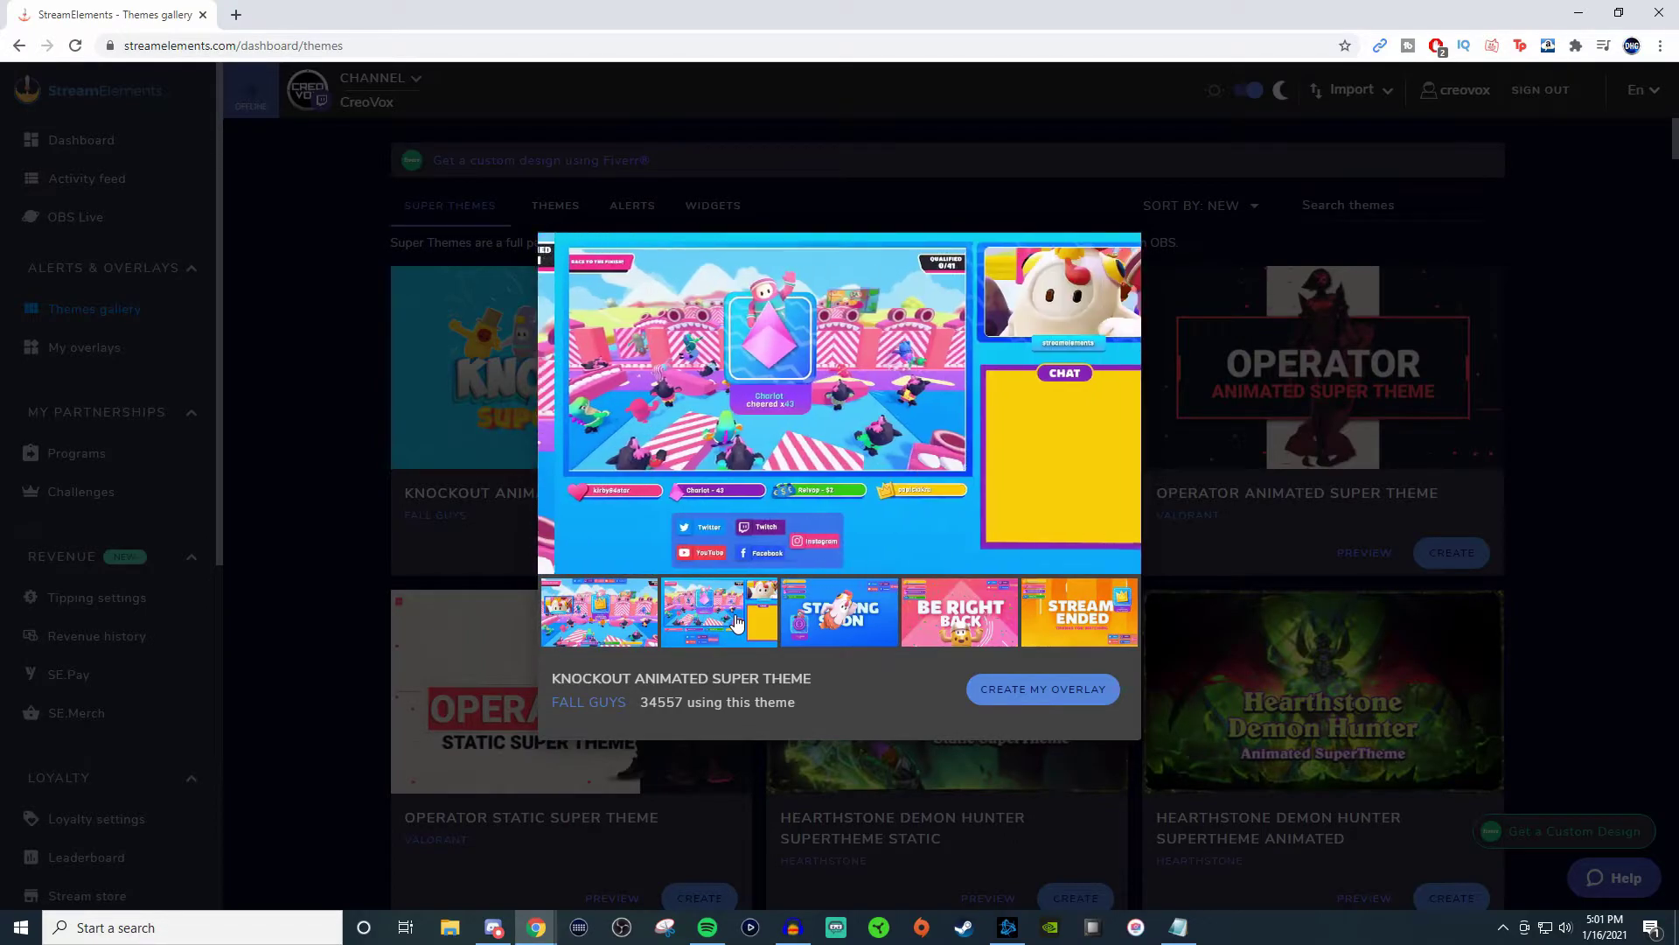
{"action": "left_click", "coordinate": [882, 623]}
{"action": "left_click", "coordinate": [959, 617]}
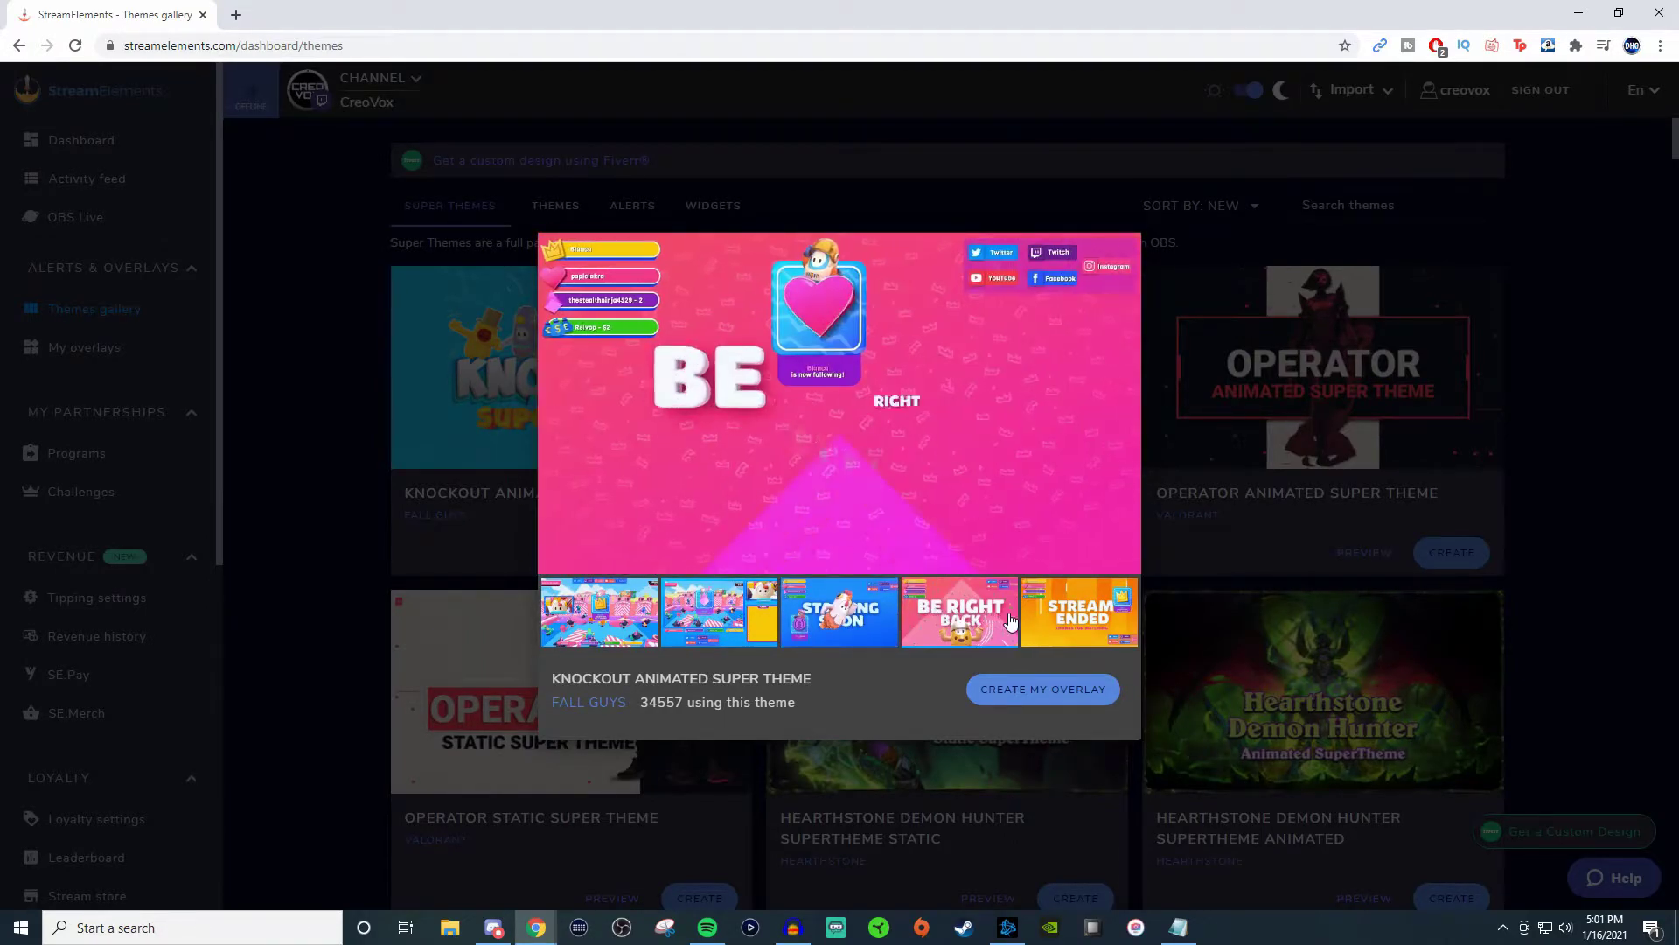
{"action": "left_click", "coordinate": [1069, 612]}
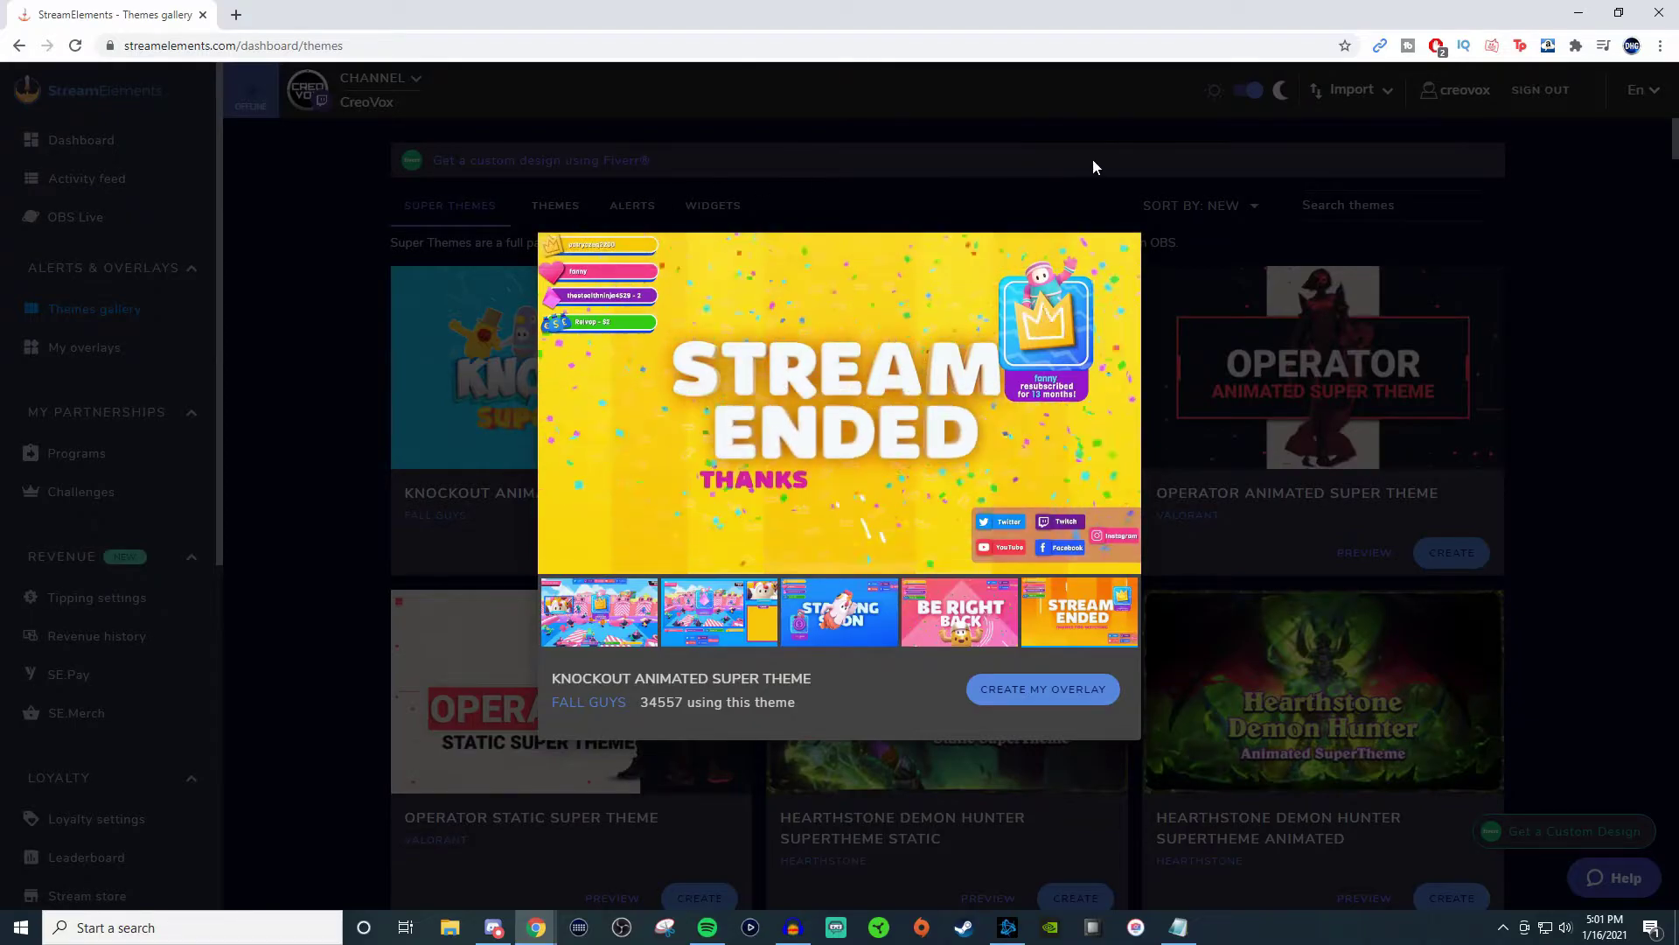
{"action": "left_click", "coordinate": [1113, 252]}
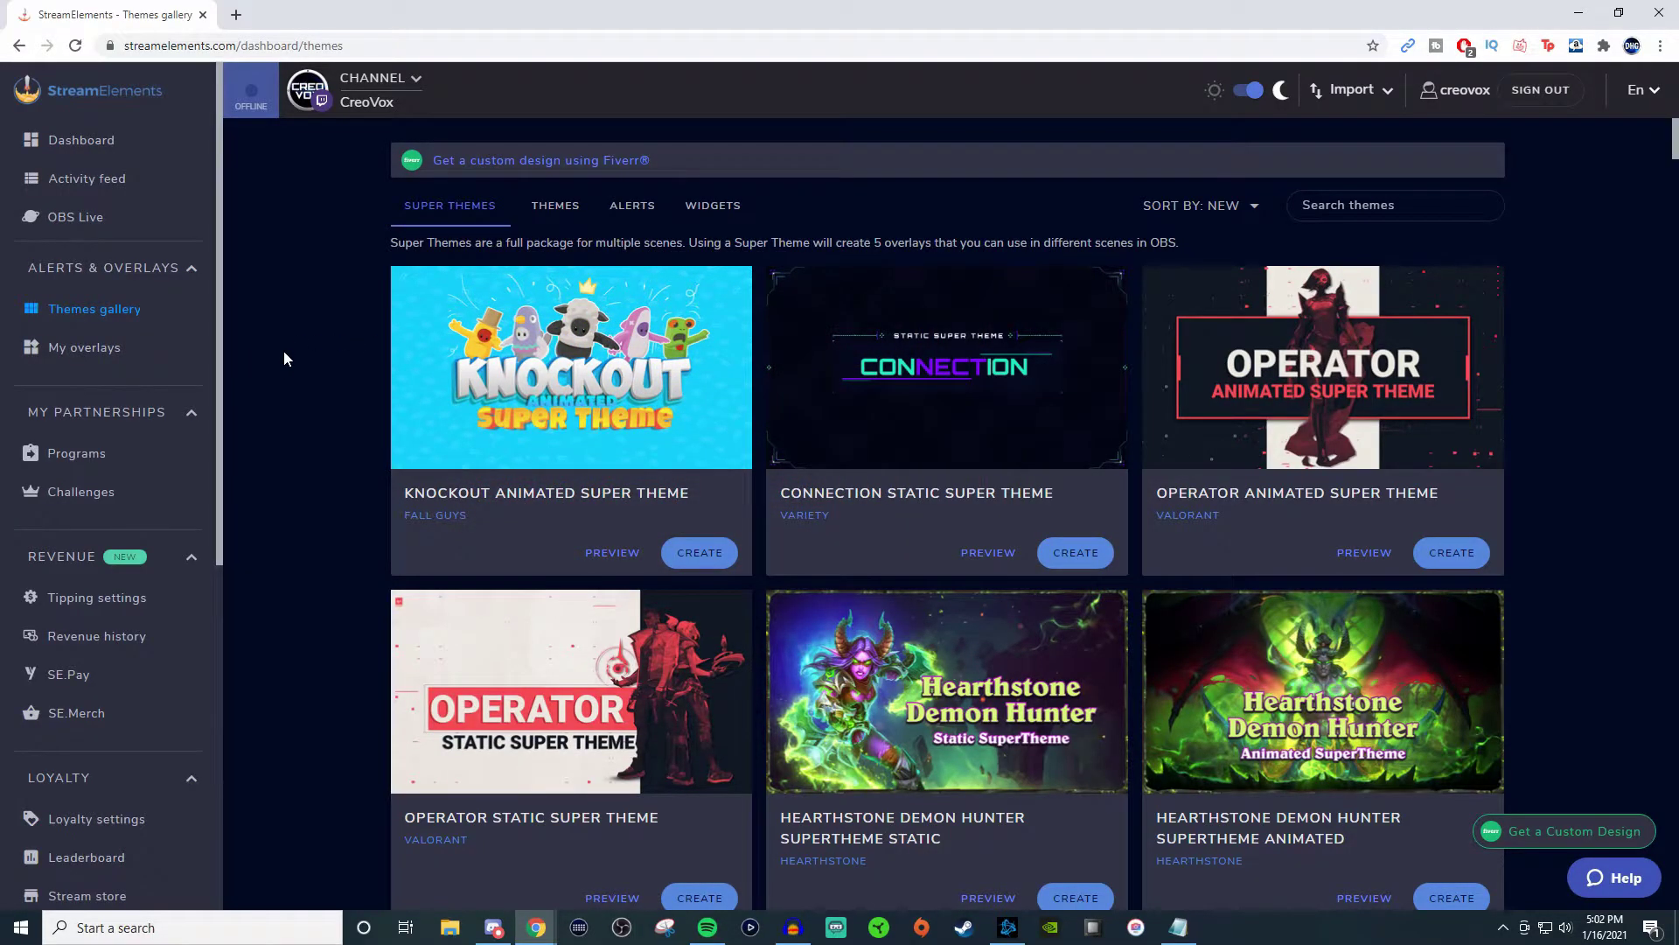
- Browse the saved overlays, then show the Programs page featuring the Magic: The Gathering Creator Program
{"action": "left_click", "coordinate": [84, 348]}
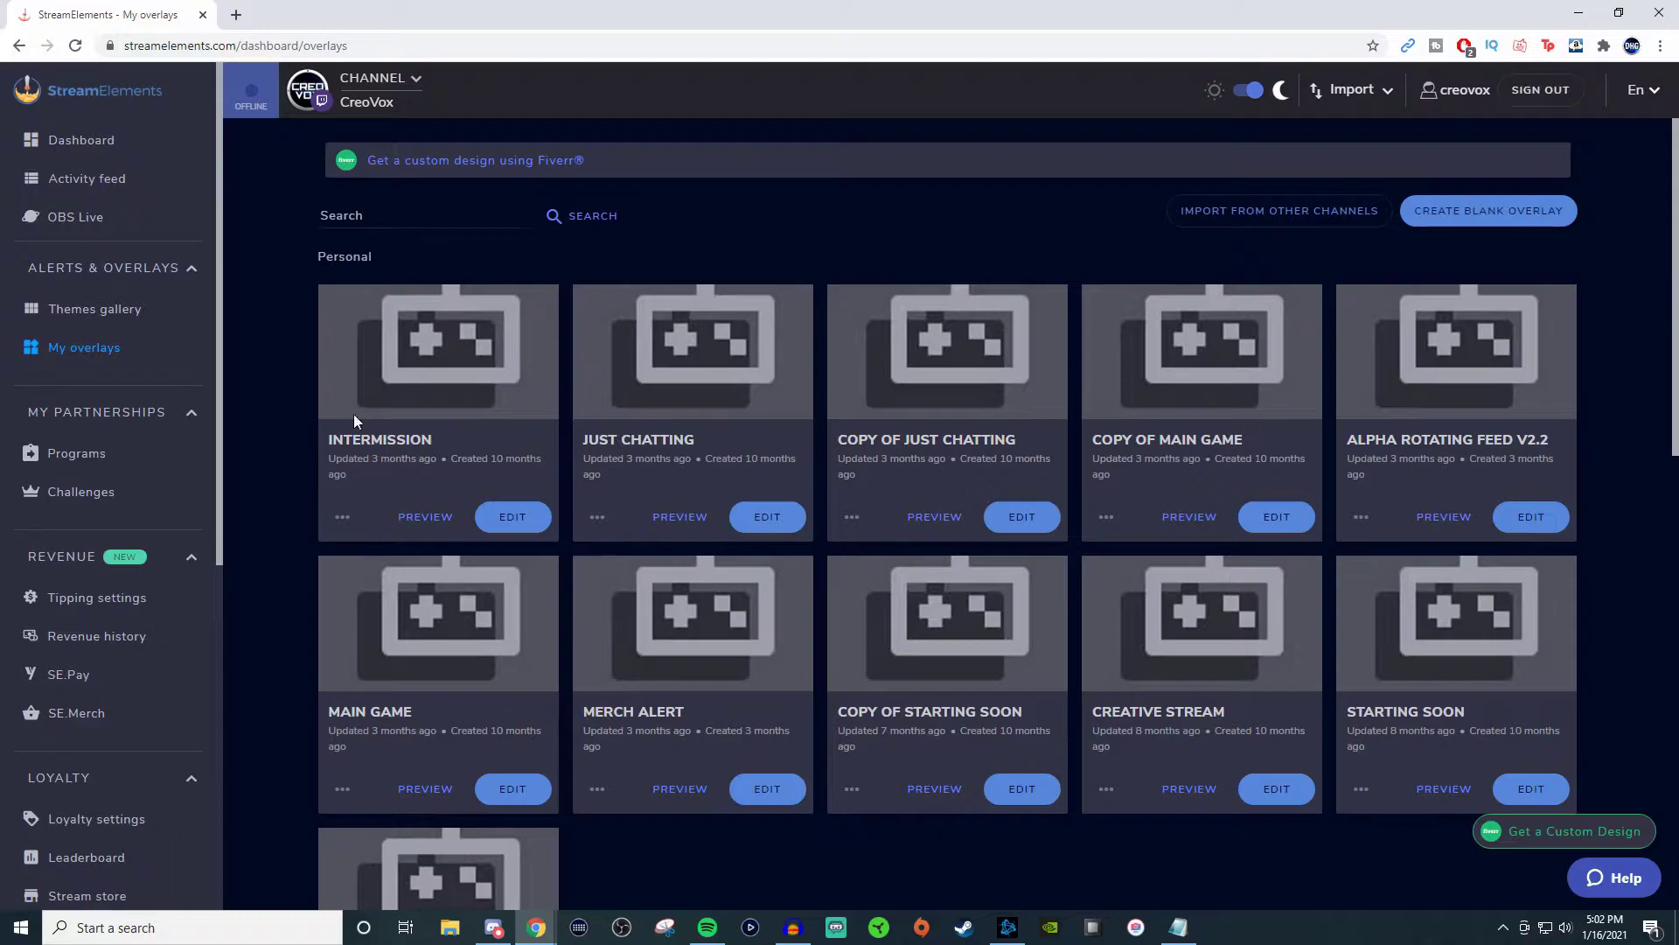
{"action": "scroll", "coordinate": [266, 410], "scroll_direction": "down", "scroll_amount": 5}
{"action": "scroll", "coordinate": [262, 397], "scroll_direction": "down", "scroll_amount": 5}
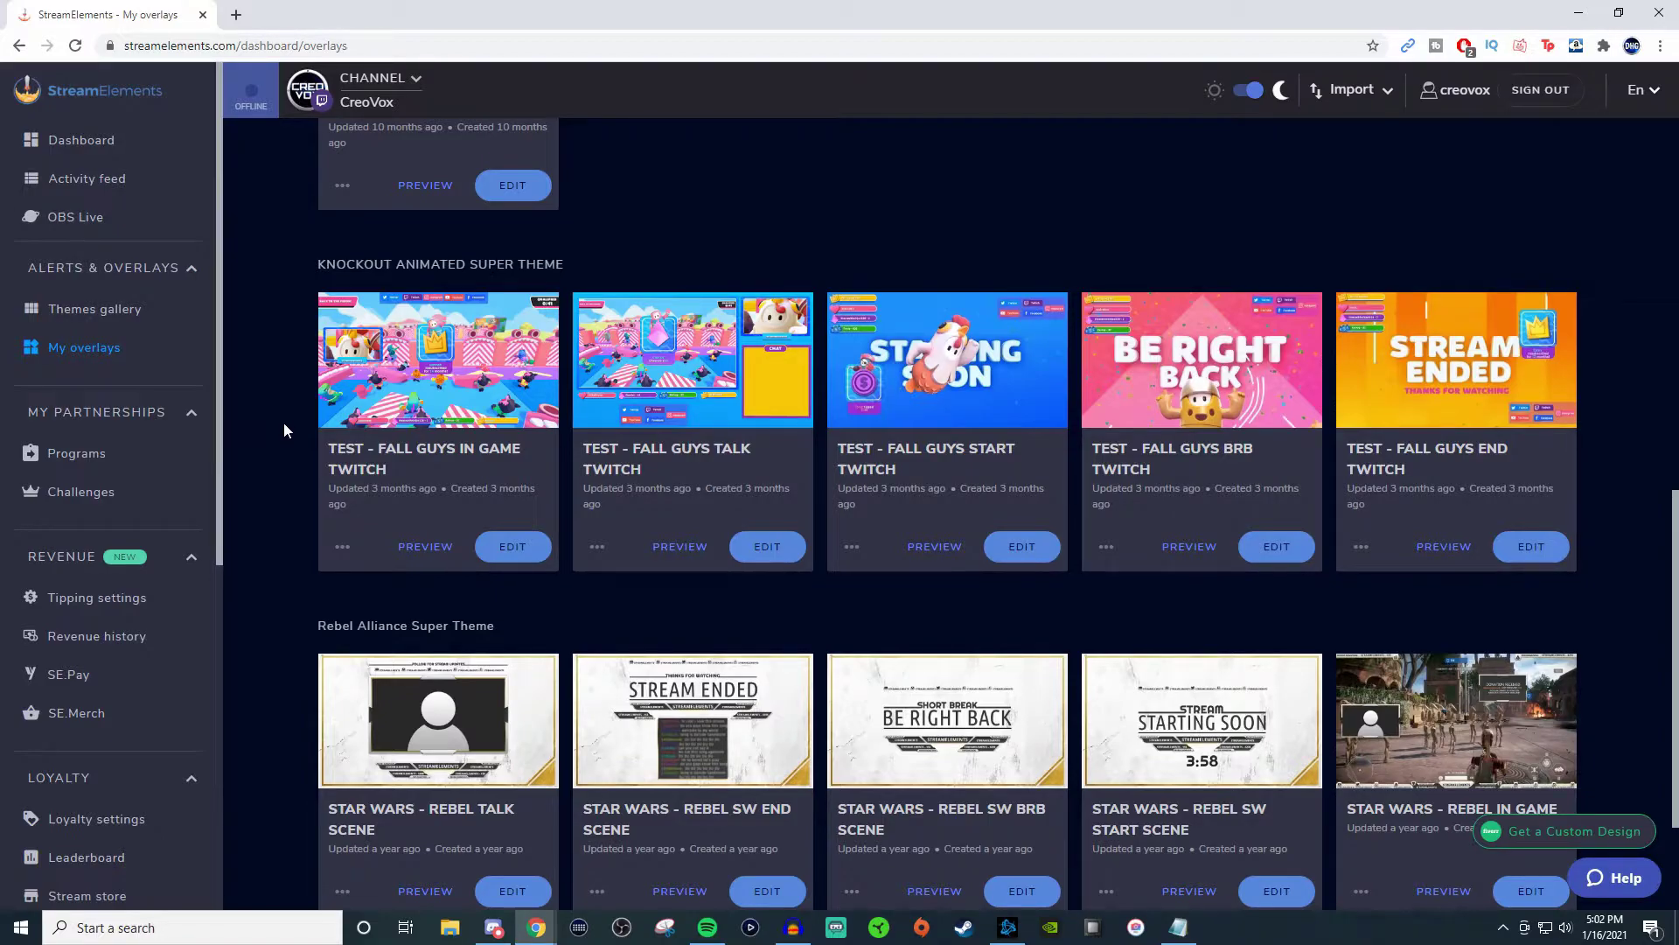
{"action": "left_click", "coordinate": [79, 454]}
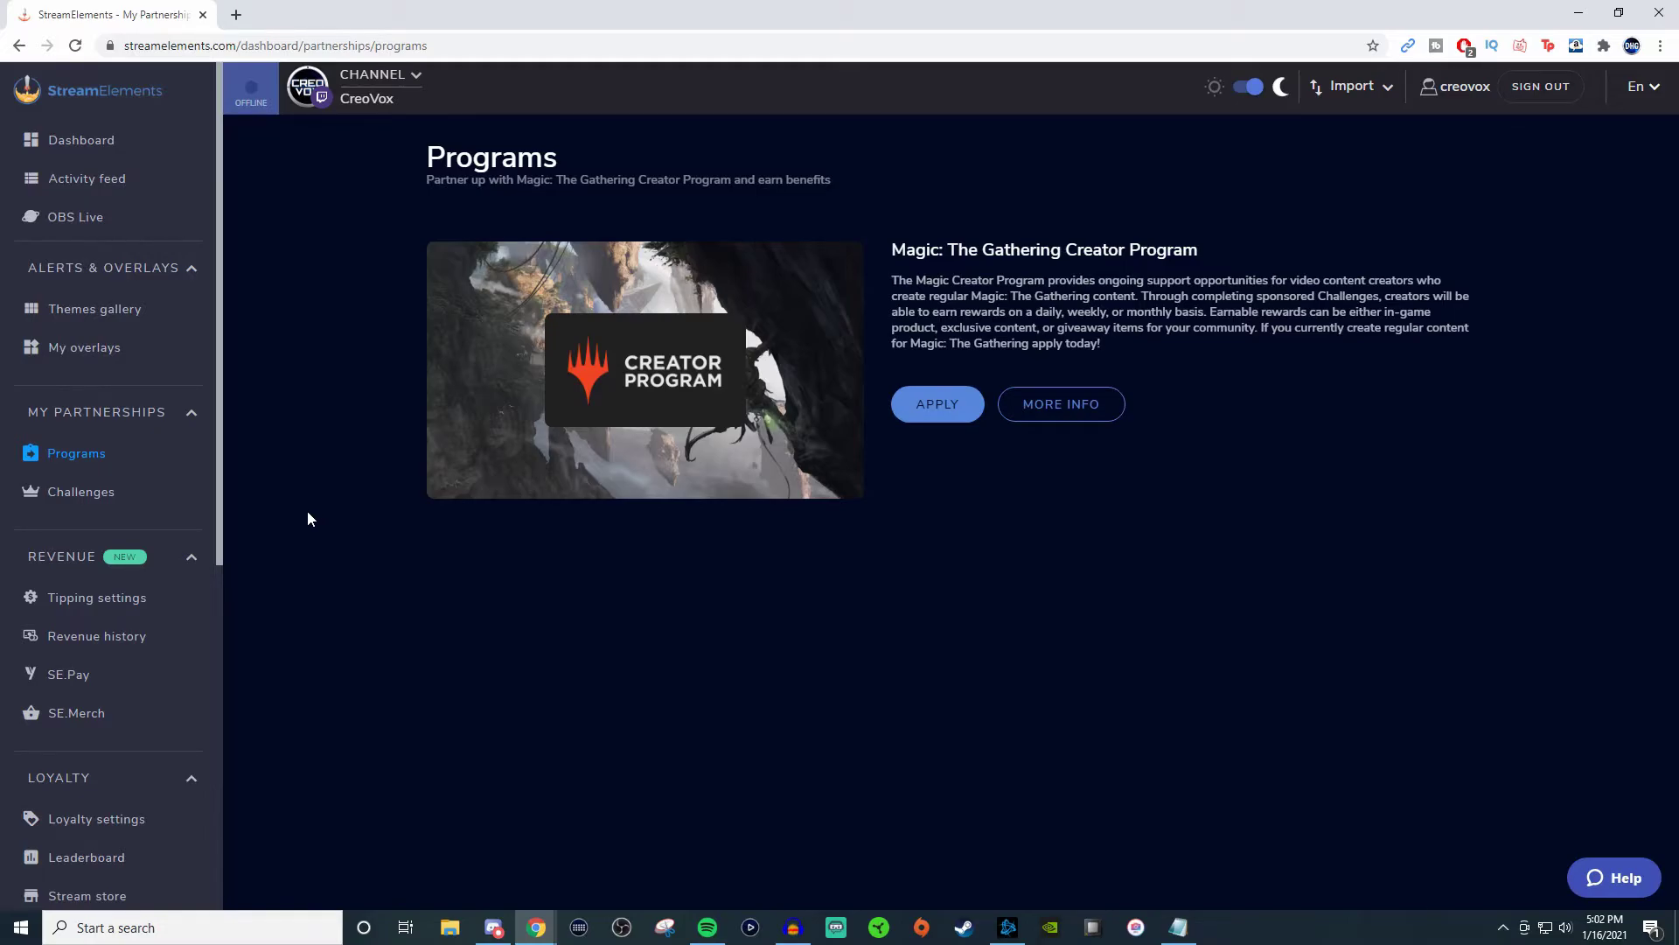
- Check the empty Challenges list, then show Loyalty settings for the creobucks currency
{"action": "left_click", "coordinate": [81, 493]}
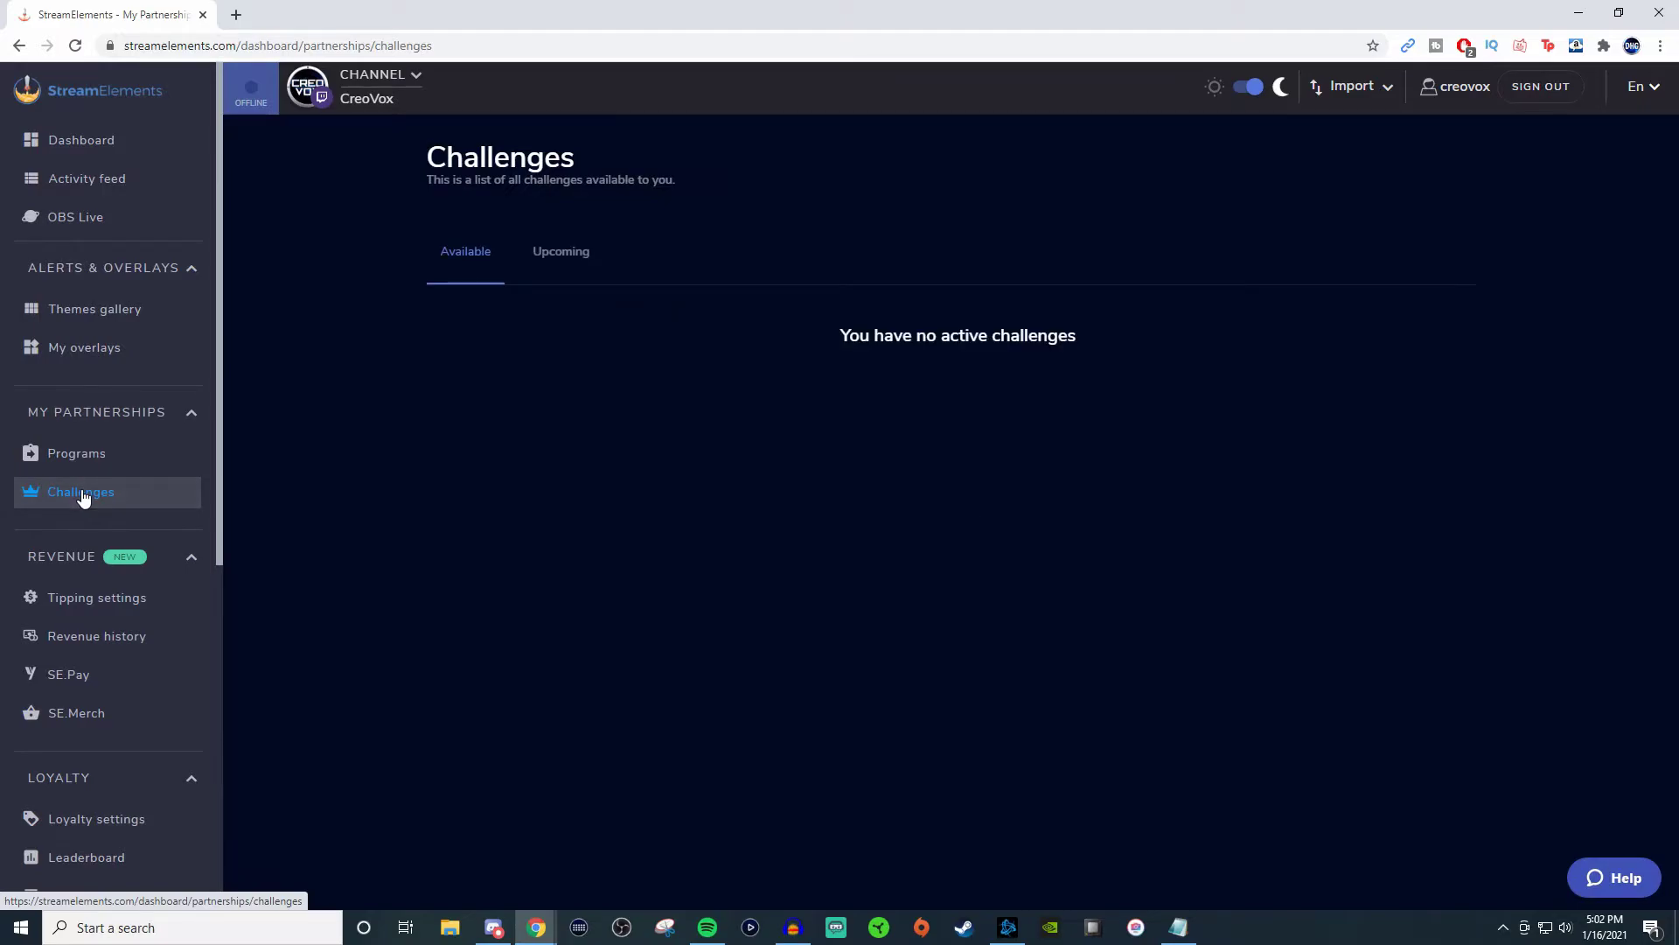
{"action": "scroll", "coordinate": [85, 490], "scroll_direction": "down", "scroll_amount": 2}
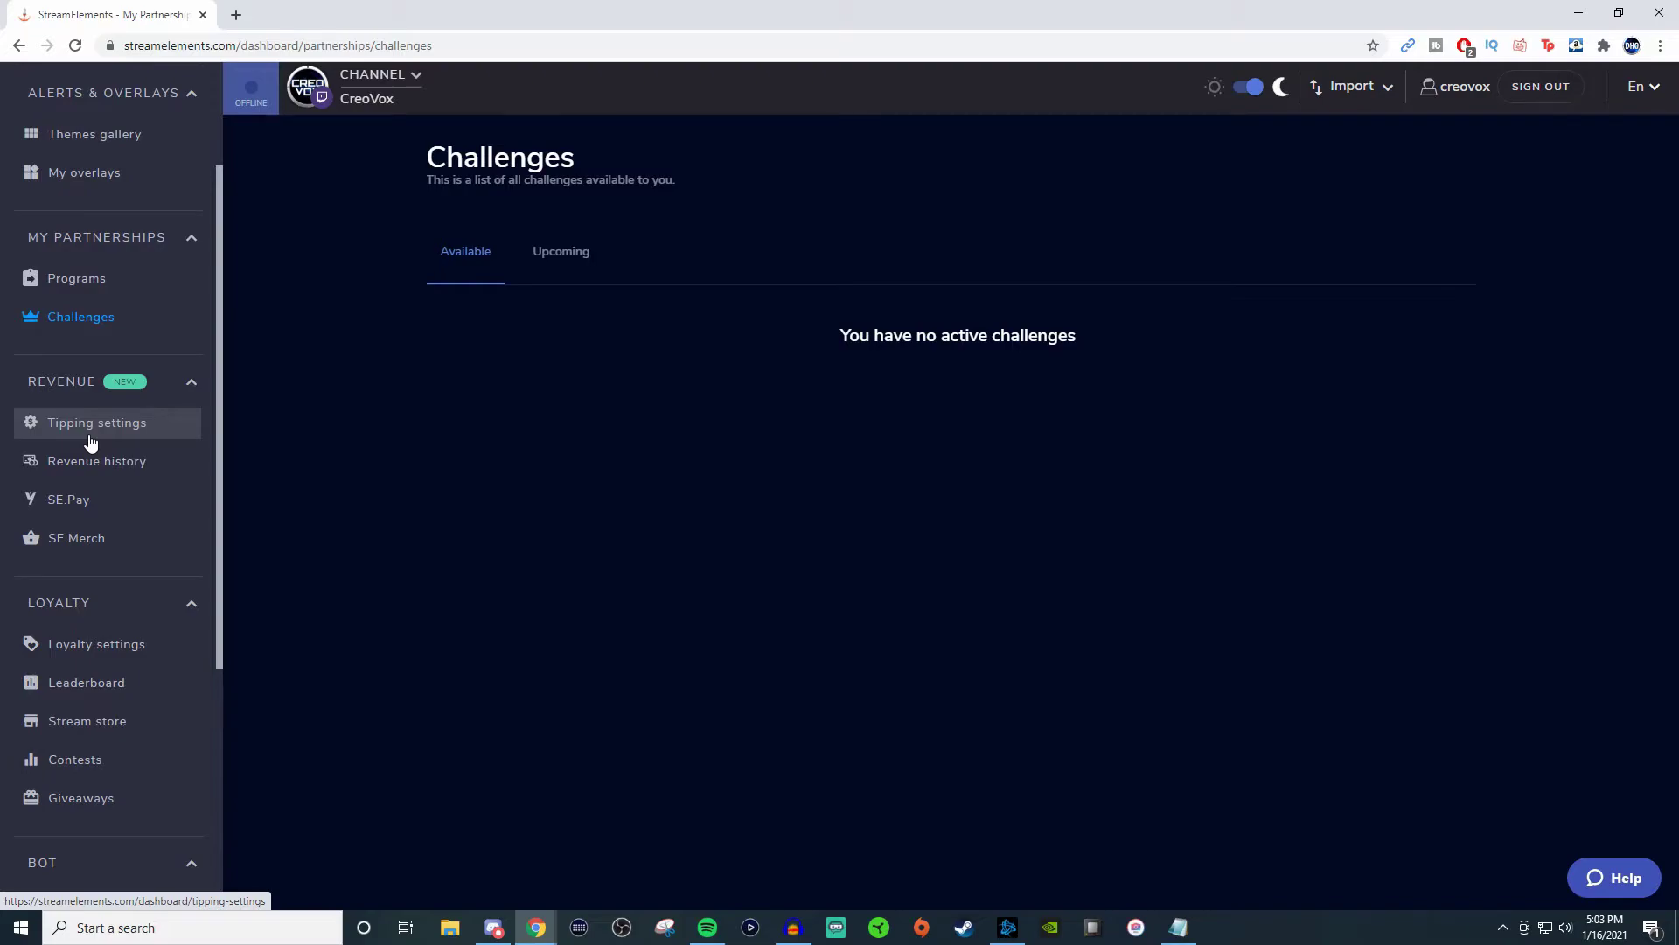
{"action": "scroll", "coordinate": [75, 363], "scroll_direction": "down", "scroll_amount": 4}
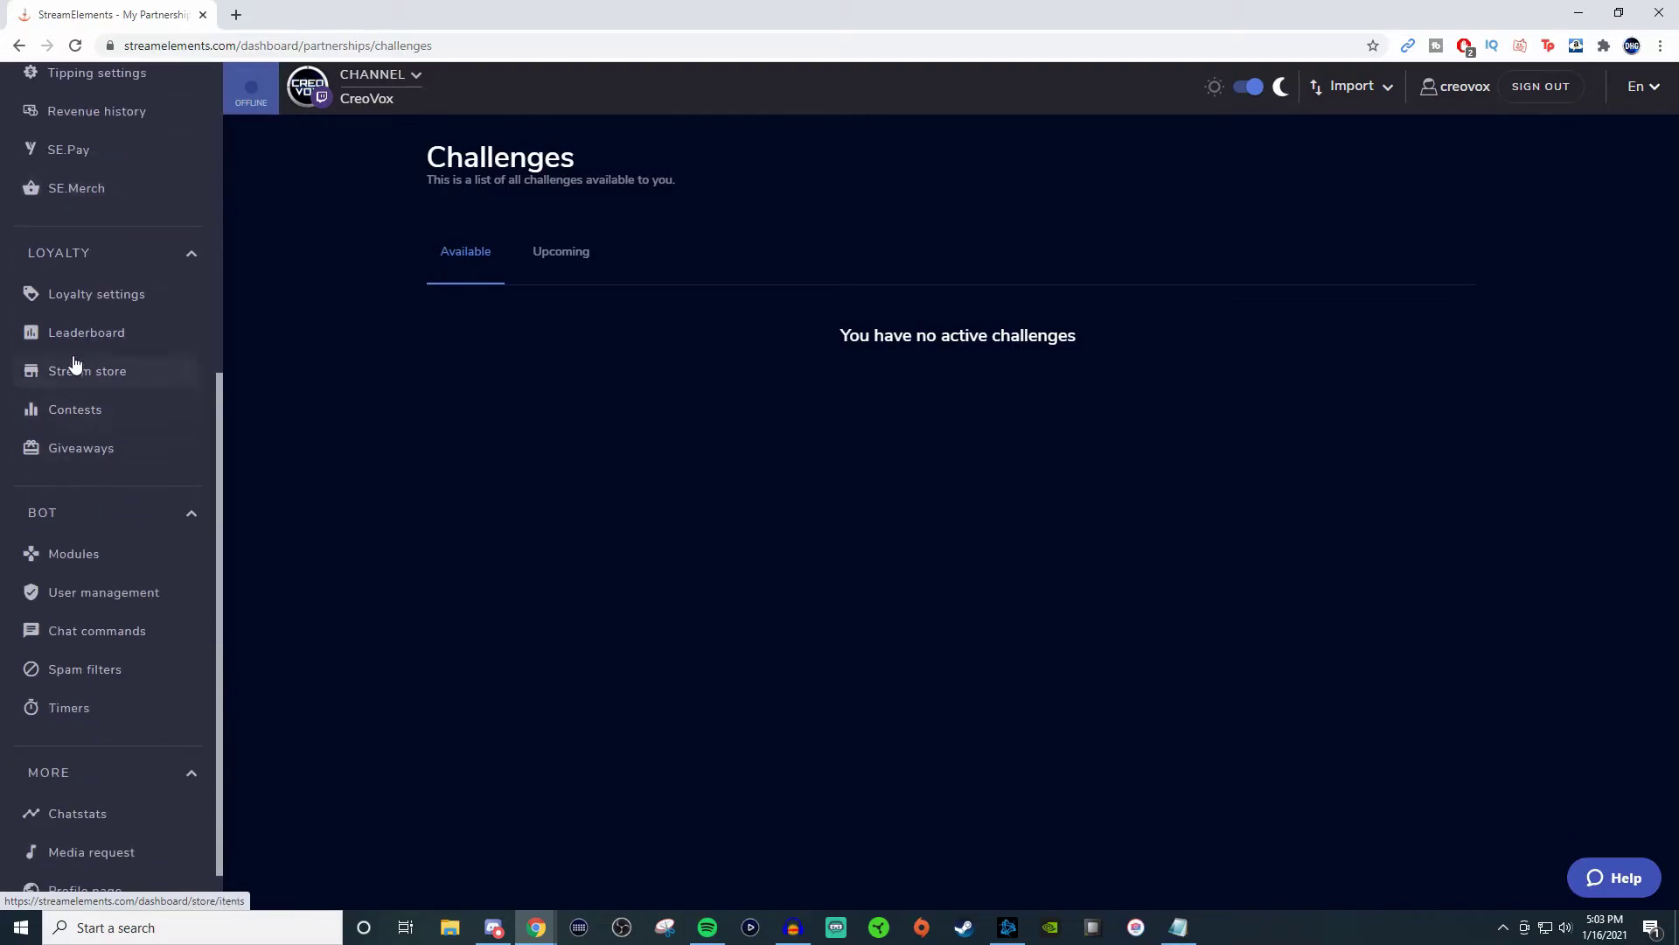
{"action": "left_click", "coordinate": [70, 294]}
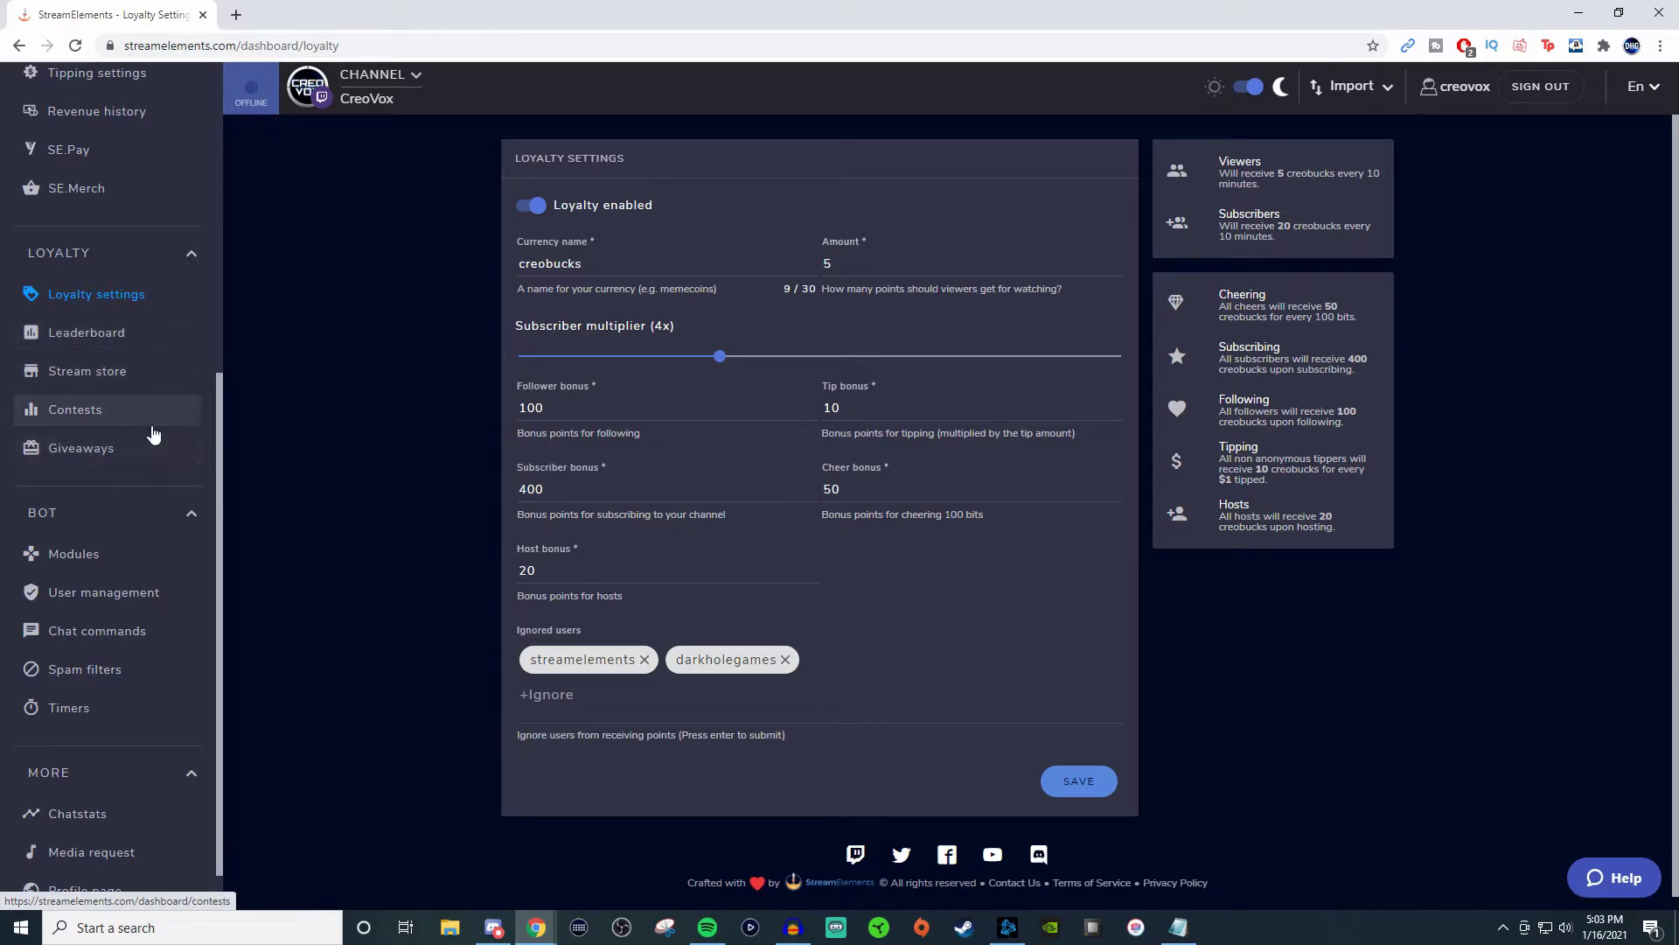
- Browse the Bot Modules list, including roulette, duel, eight-ball and slot machine
{"action": "scroll", "coordinate": [153, 433], "scroll_direction": "down", "scroll_amount": 1}
{"action": "left_click", "coordinate": [112, 497]}
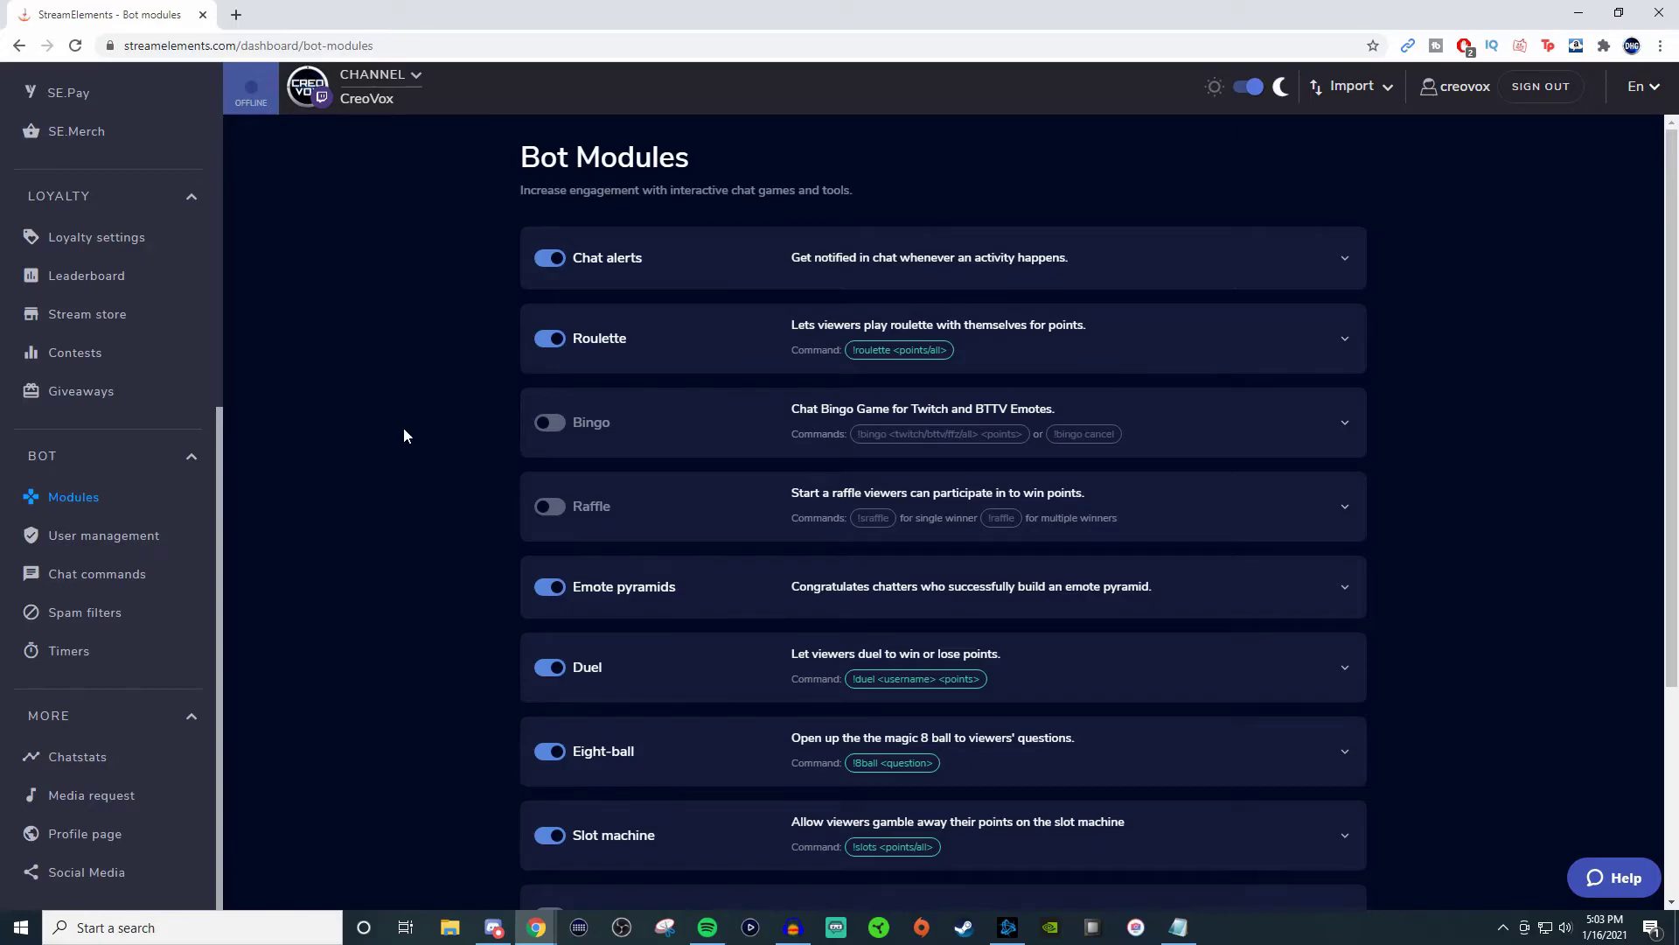
{"action": "scroll", "coordinate": [405, 428], "scroll_direction": "down", "scroll_amount": 3}
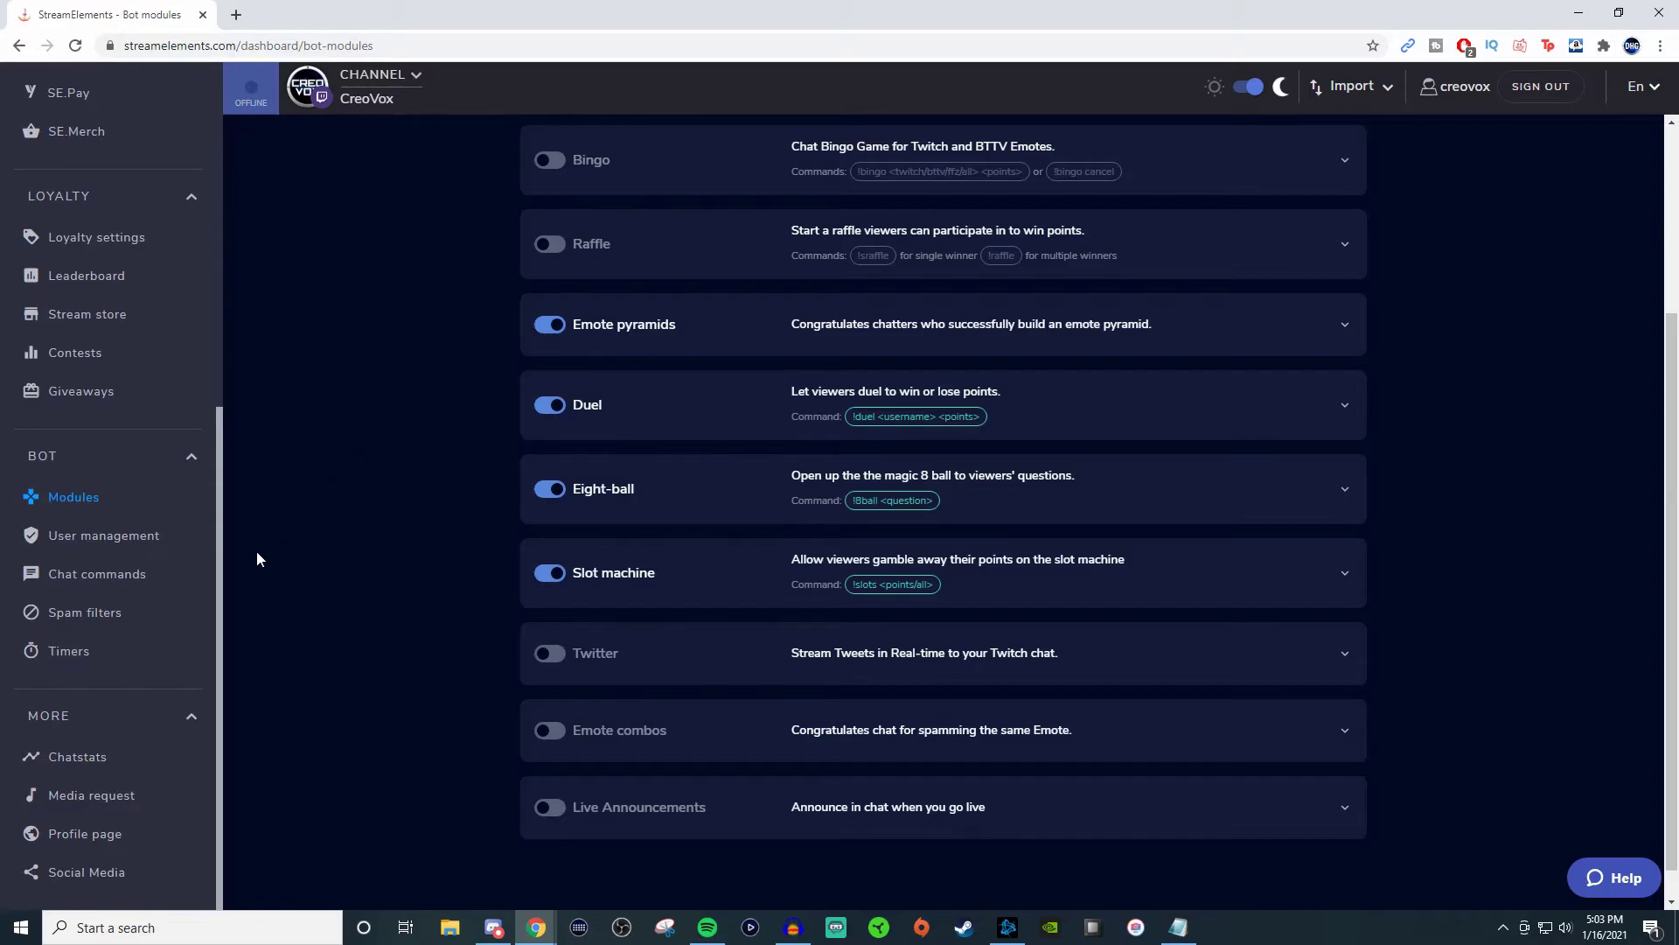
- Look through the default chat commands and the channel's custom commands
{"action": "left_click", "coordinate": [72, 577]}
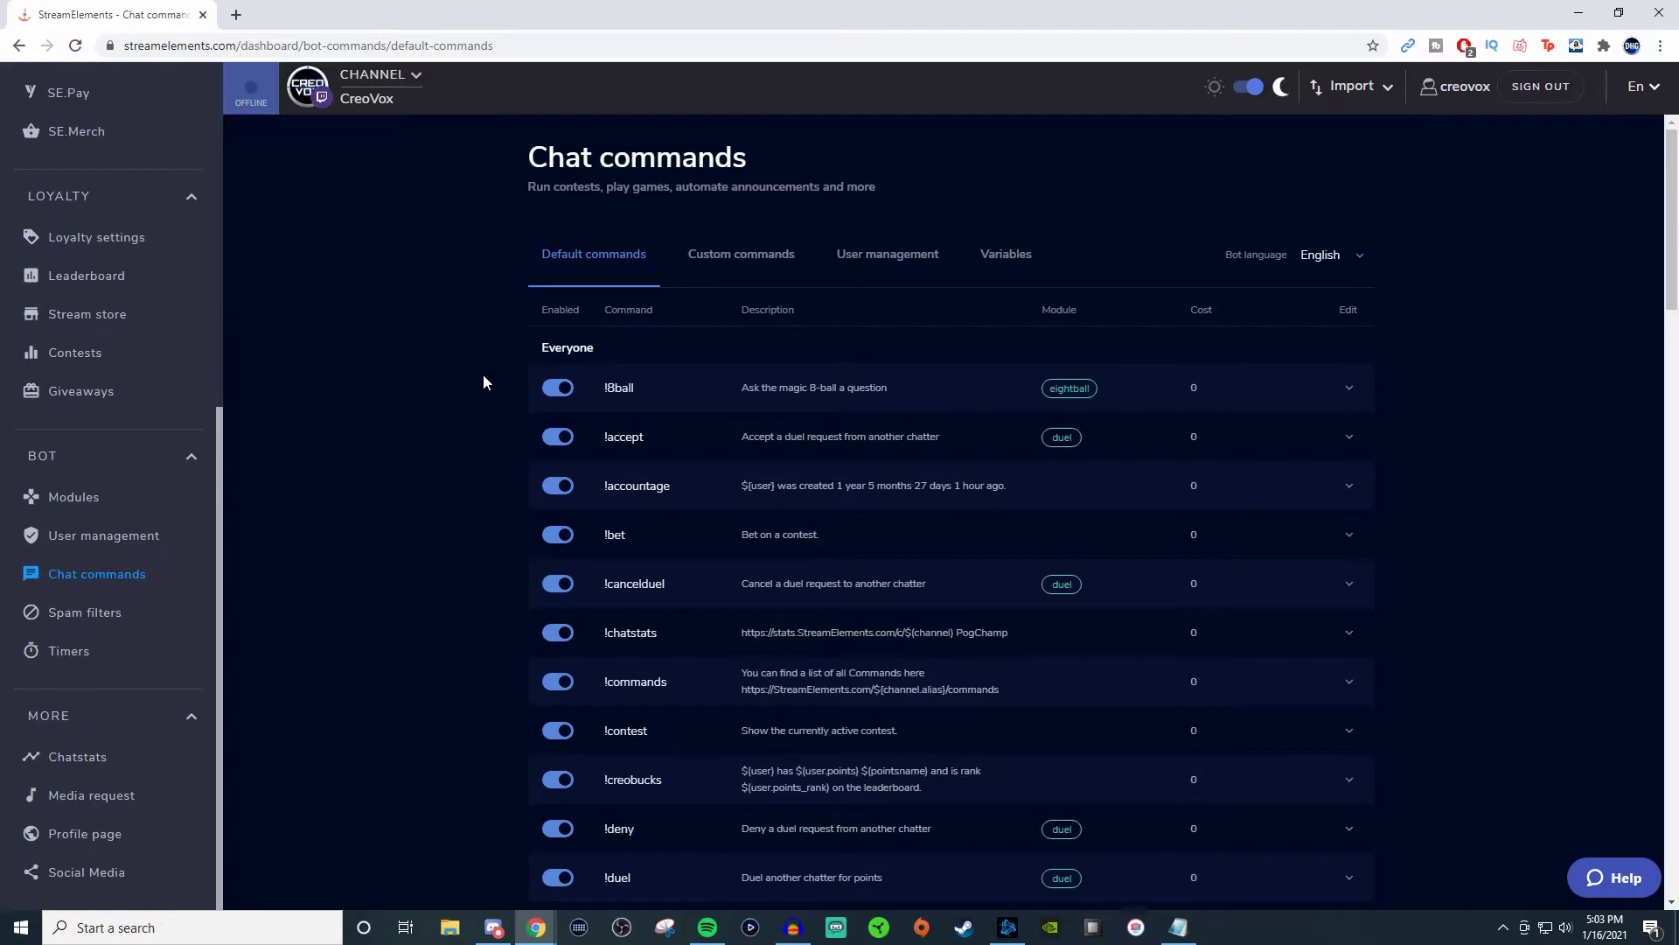
{"action": "scroll", "coordinate": [484, 376], "scroll_direction": "down", "scroll_amount": 5}
{"action": "scroll", "coordinate": [486, 364], "scroll_direction": "up", "scroll_amount": 6}
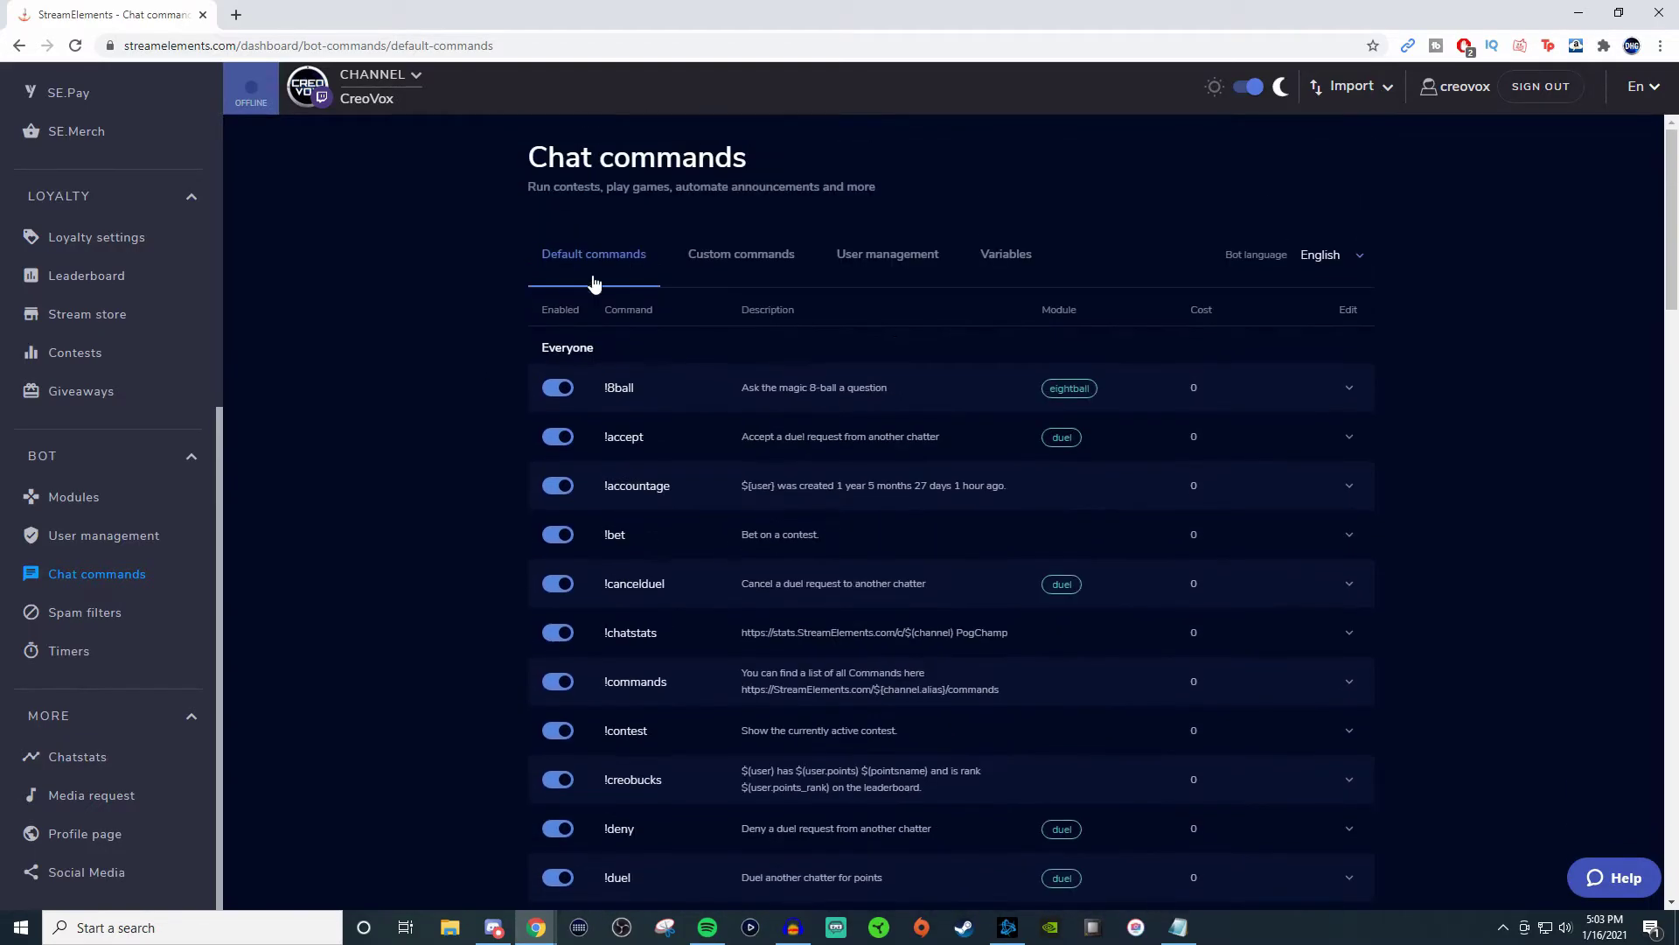
{"action": "left_click", "coordinate": [748, 252]}
{"action": "scroll", "coordinate": [463, 416], "scroll_direction": "down", "scroll_amount": 6}
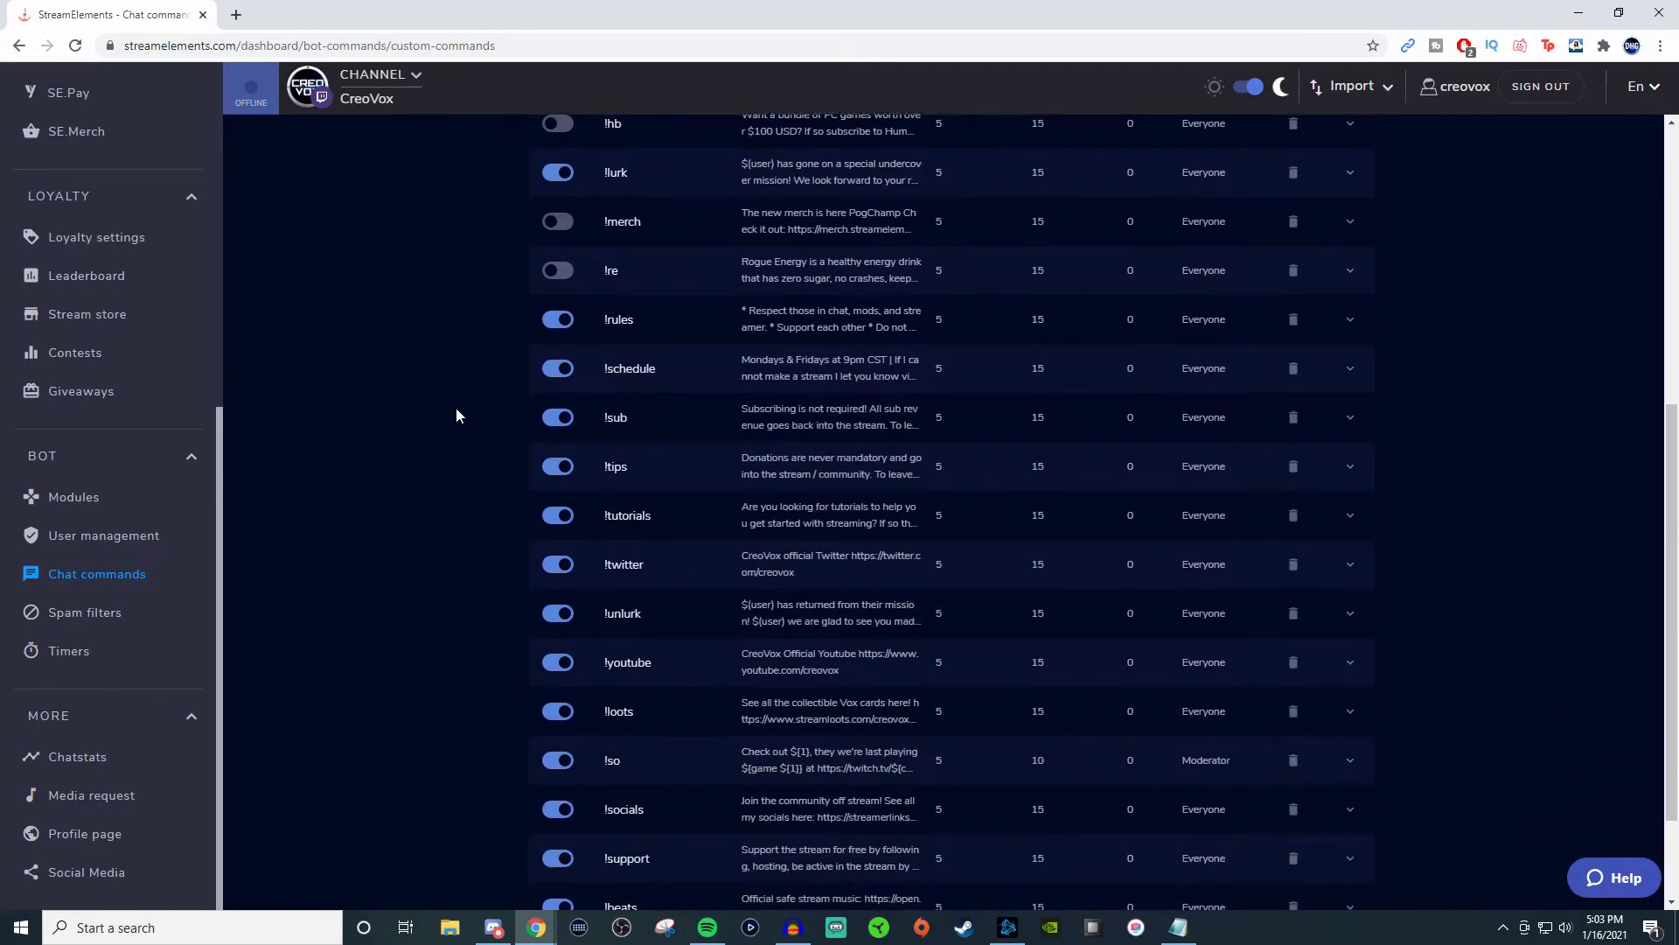
{"action": "scroll", "coordinate": [455, 416], "scroll_direction": "up", "scroll_amount": 6}
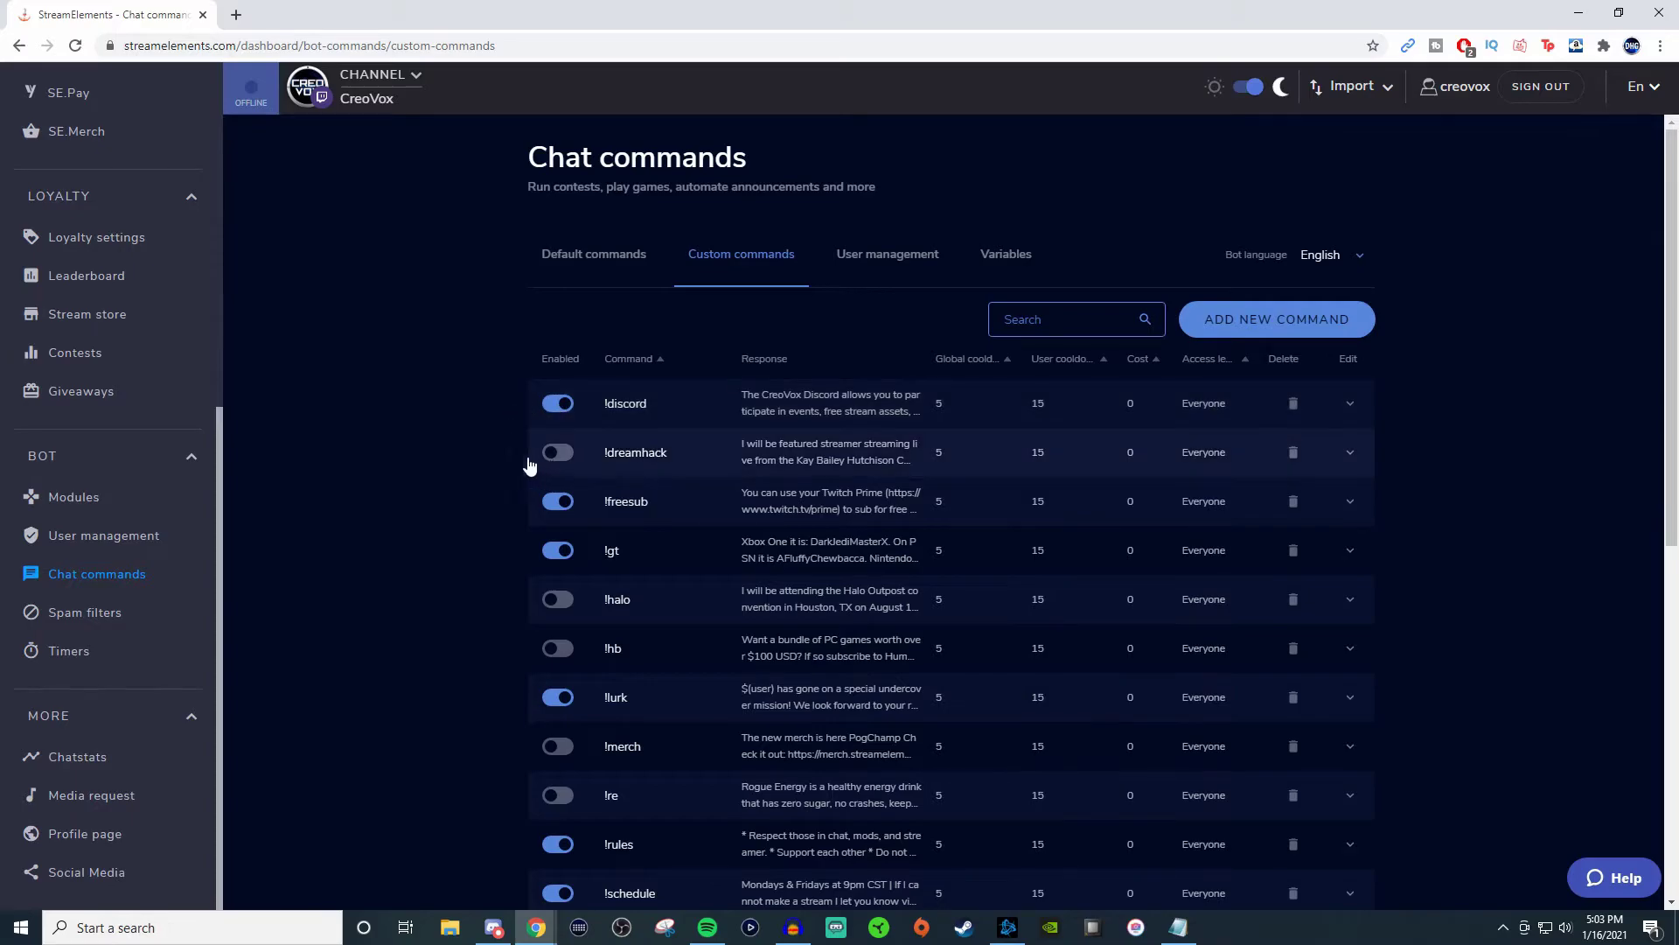
- Review the bot user management list and the Variables table, e.g. ${channel.followers} and ${args}
{"action": "left_click", "coordinate": [885, 261]}
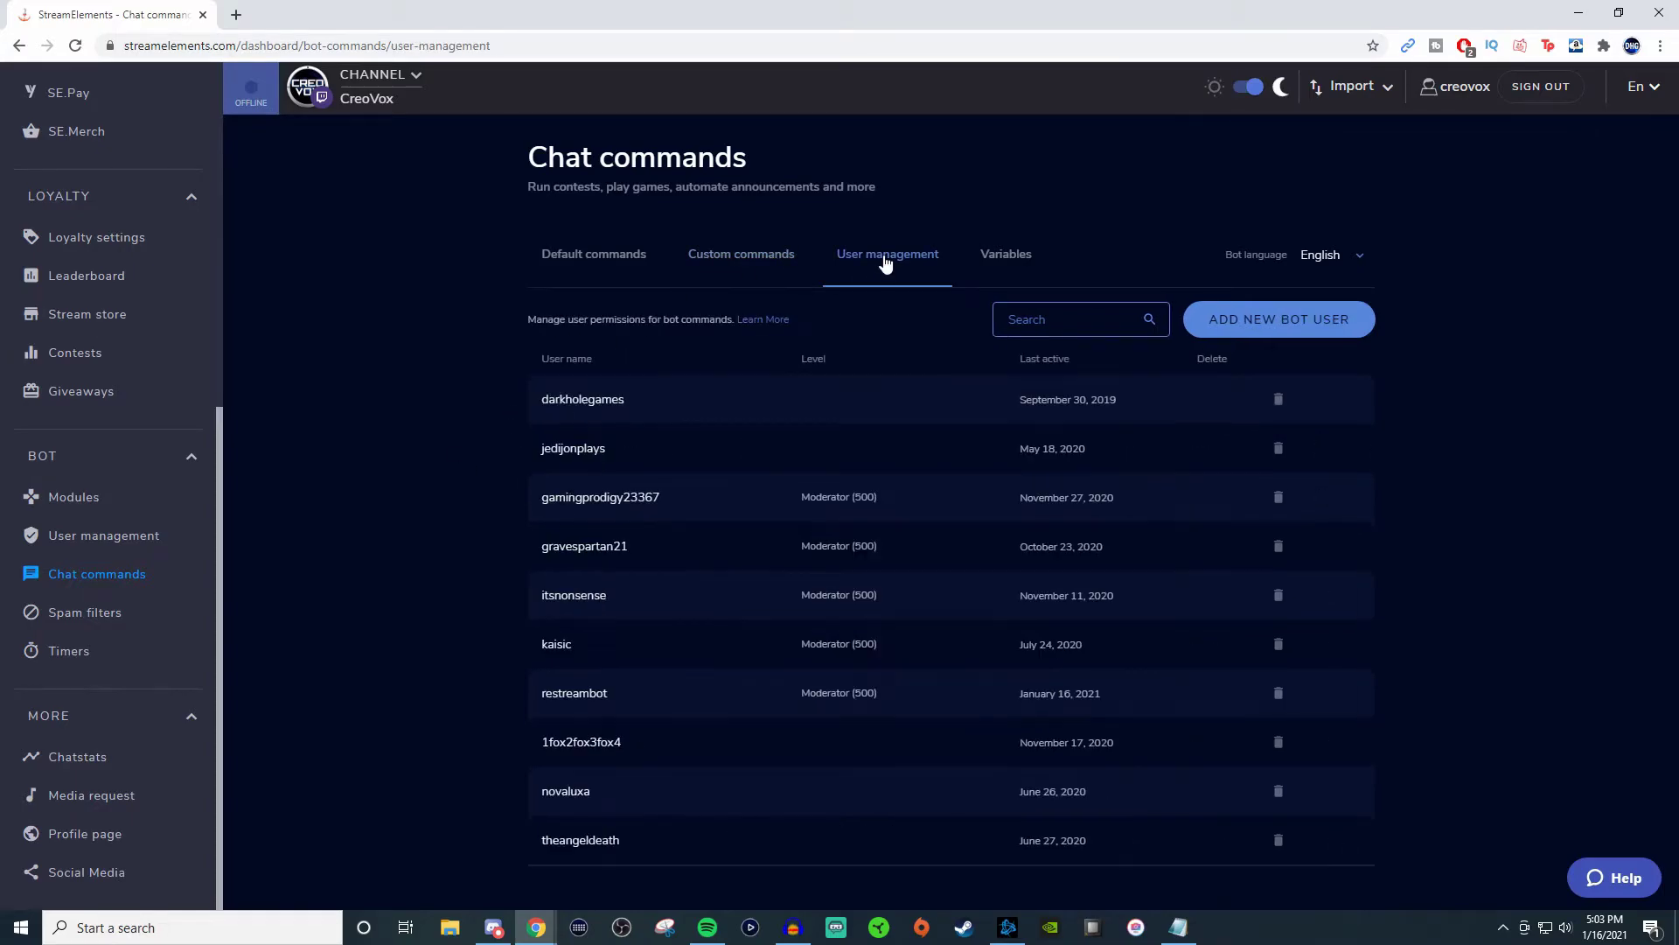
{"action": "left_click", "coordinate": [1005, 259]}
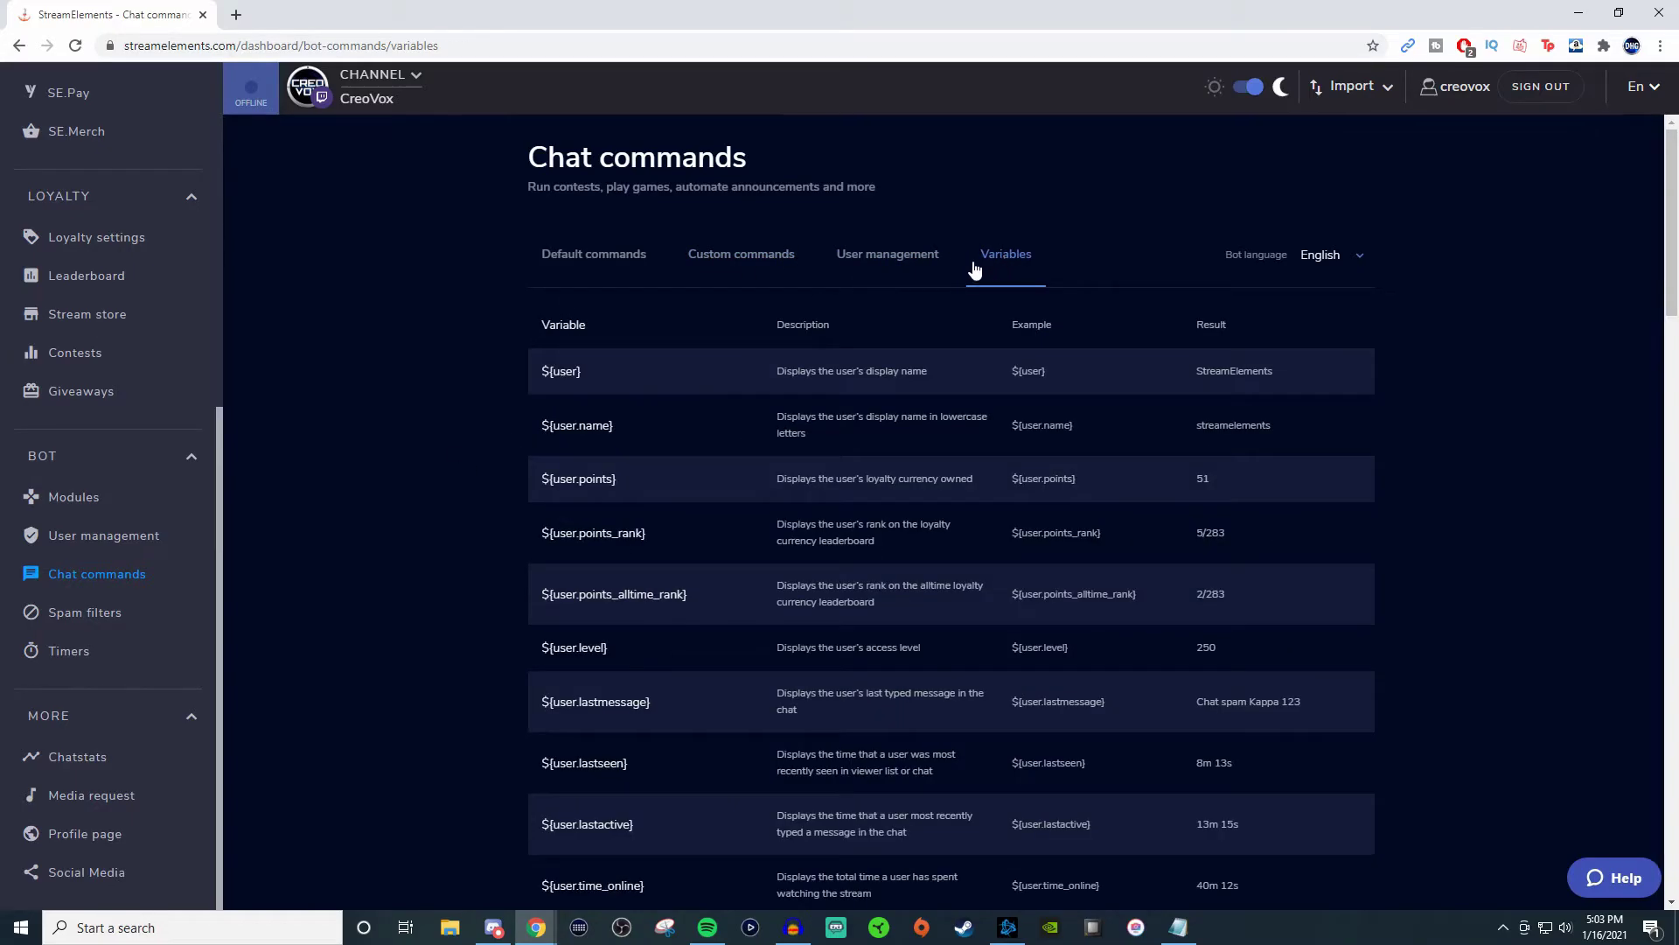
{"action": "scroll", "coordinate": [759, 367], "scroll_direction": "down", "scroll_amount": 15}
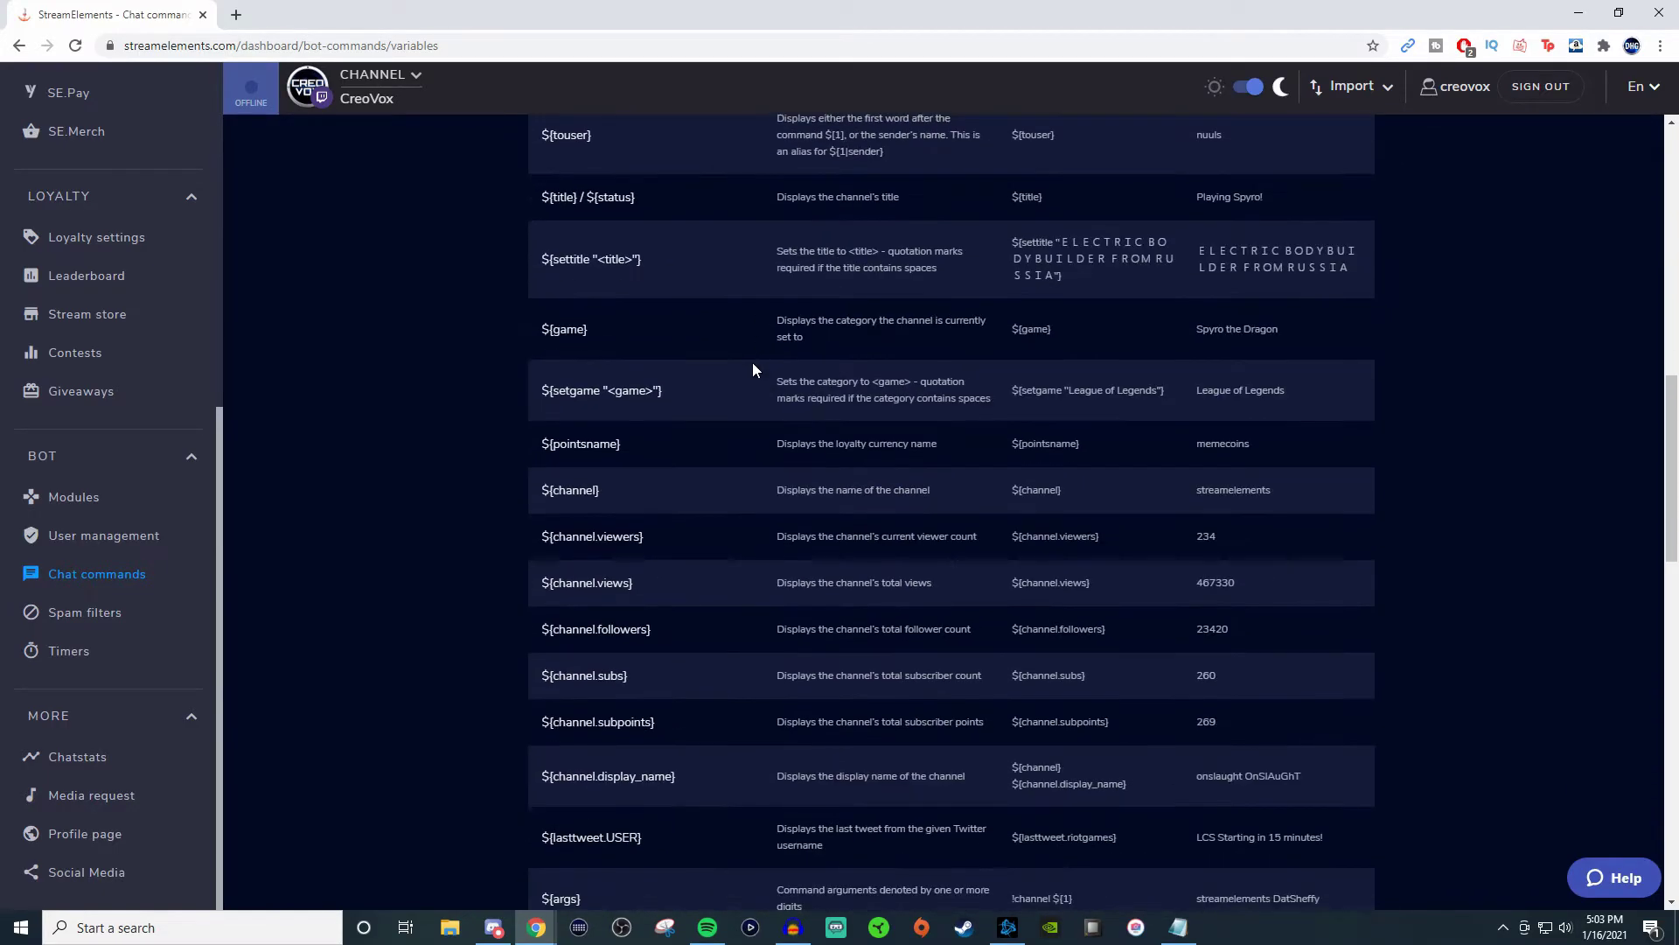
{"action": "scroll", "coordinate": [752, 365], "scroll_direction": "down", "scroll_amount": 5}
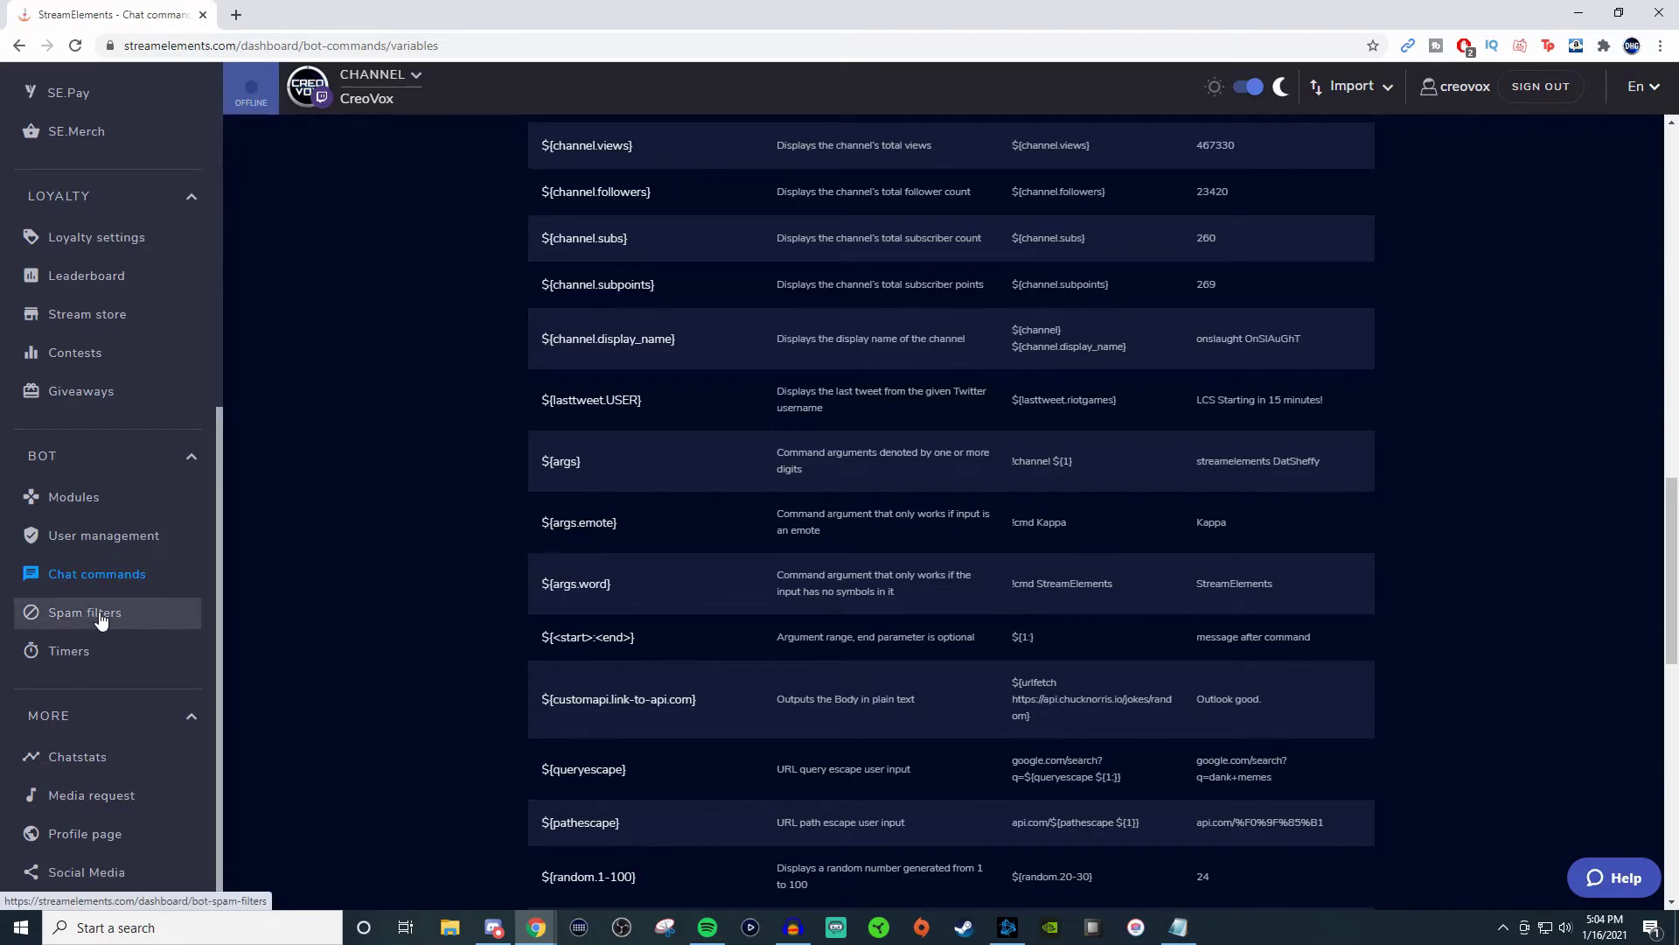
- Show the Bot Timers list with the sub, Youtube, Help For Free, Twitter and discord timers
{"action": "left_click", "coordinate": [83, 652]}
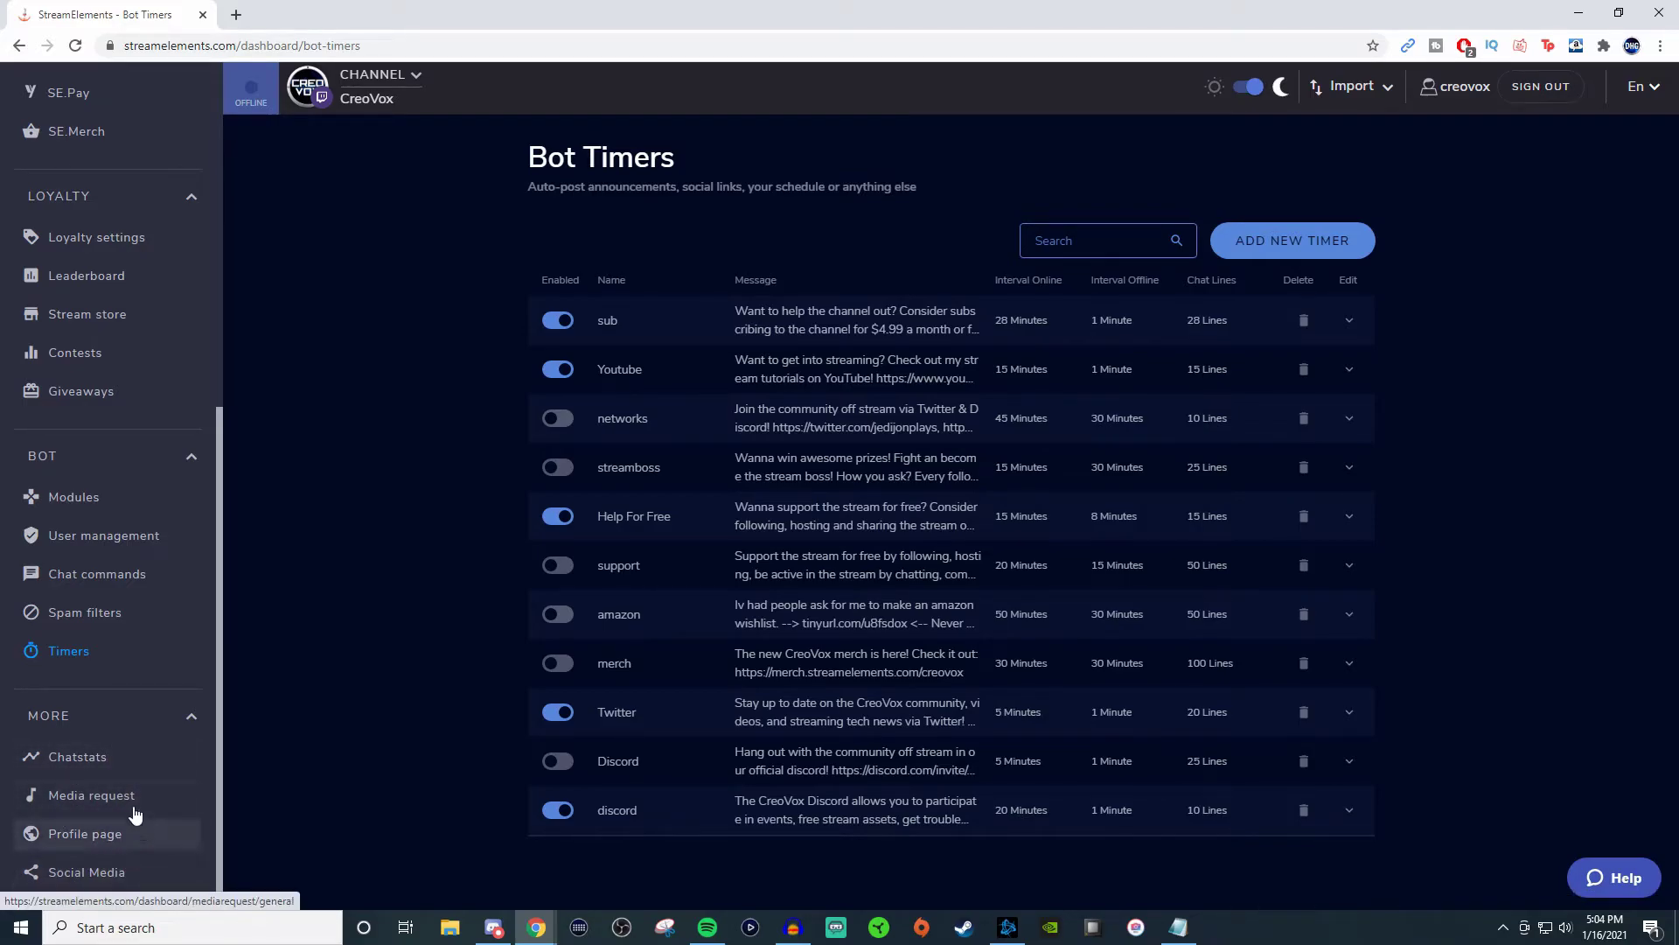
{"action": "scroll", "coordinate": [108, 671], "scroll_direction": "up", "scroll_amount": 2}
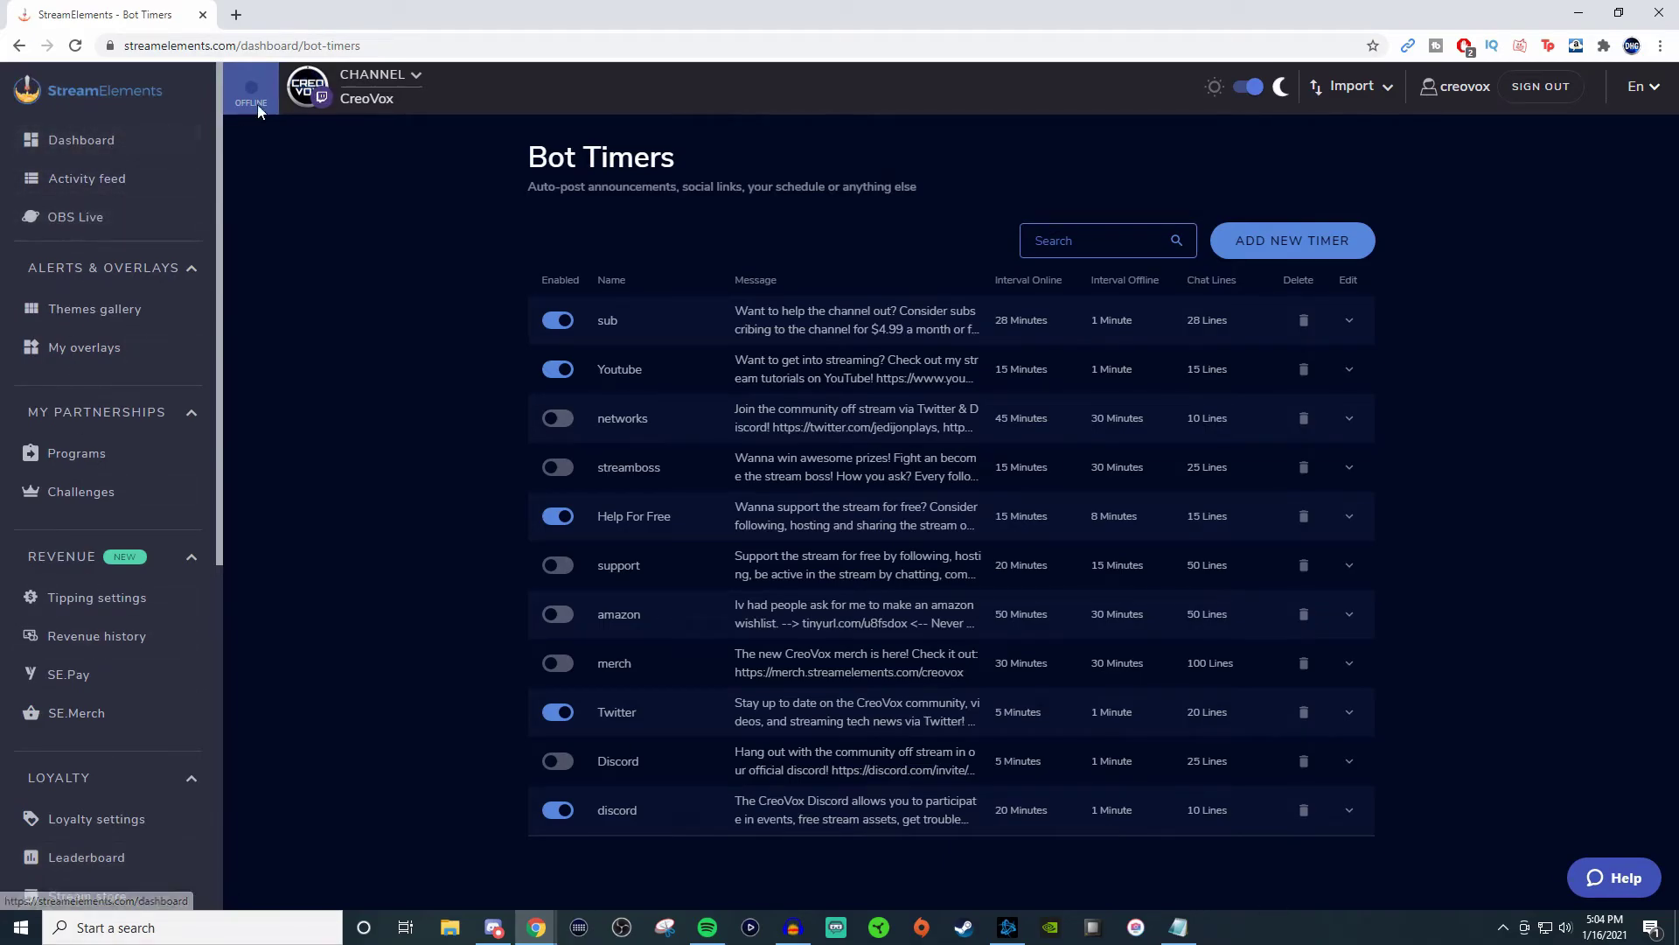
- From the main dashboard, switch to the YouTube CreoVox channel, then back to Twitch CreoVox
{"action": "left_click", "coordinate": [103, 141]}
{"action": "left_click", "coordinate": [359, 98]}
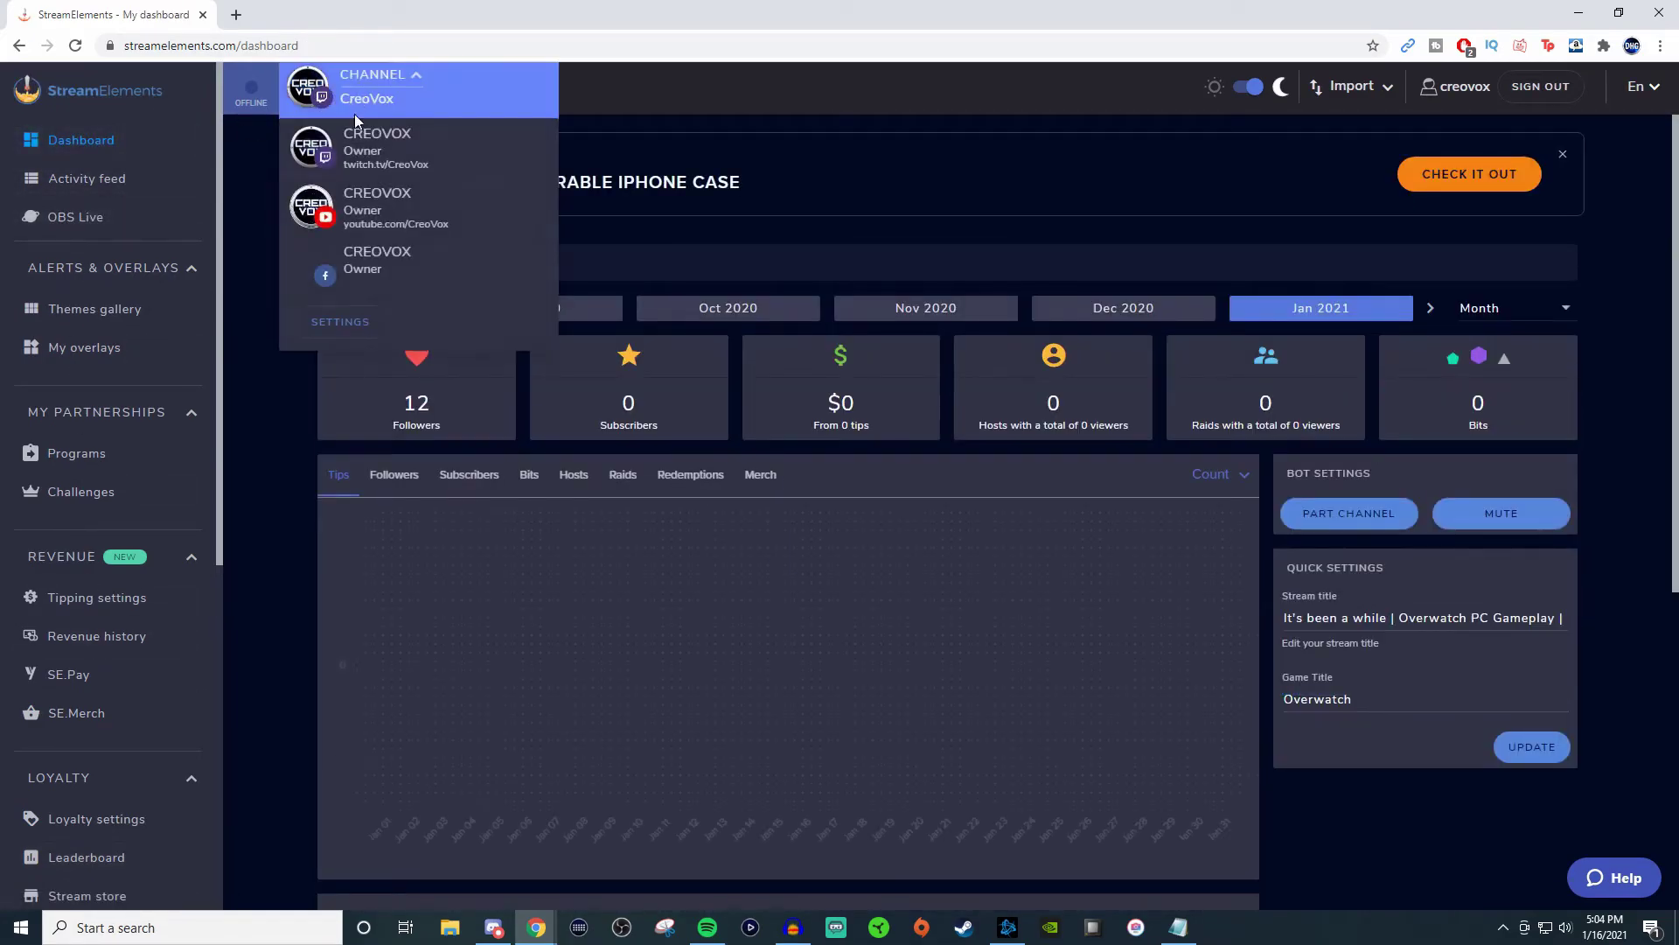
{"action": "left_click", "coordinate": [365, 201]}
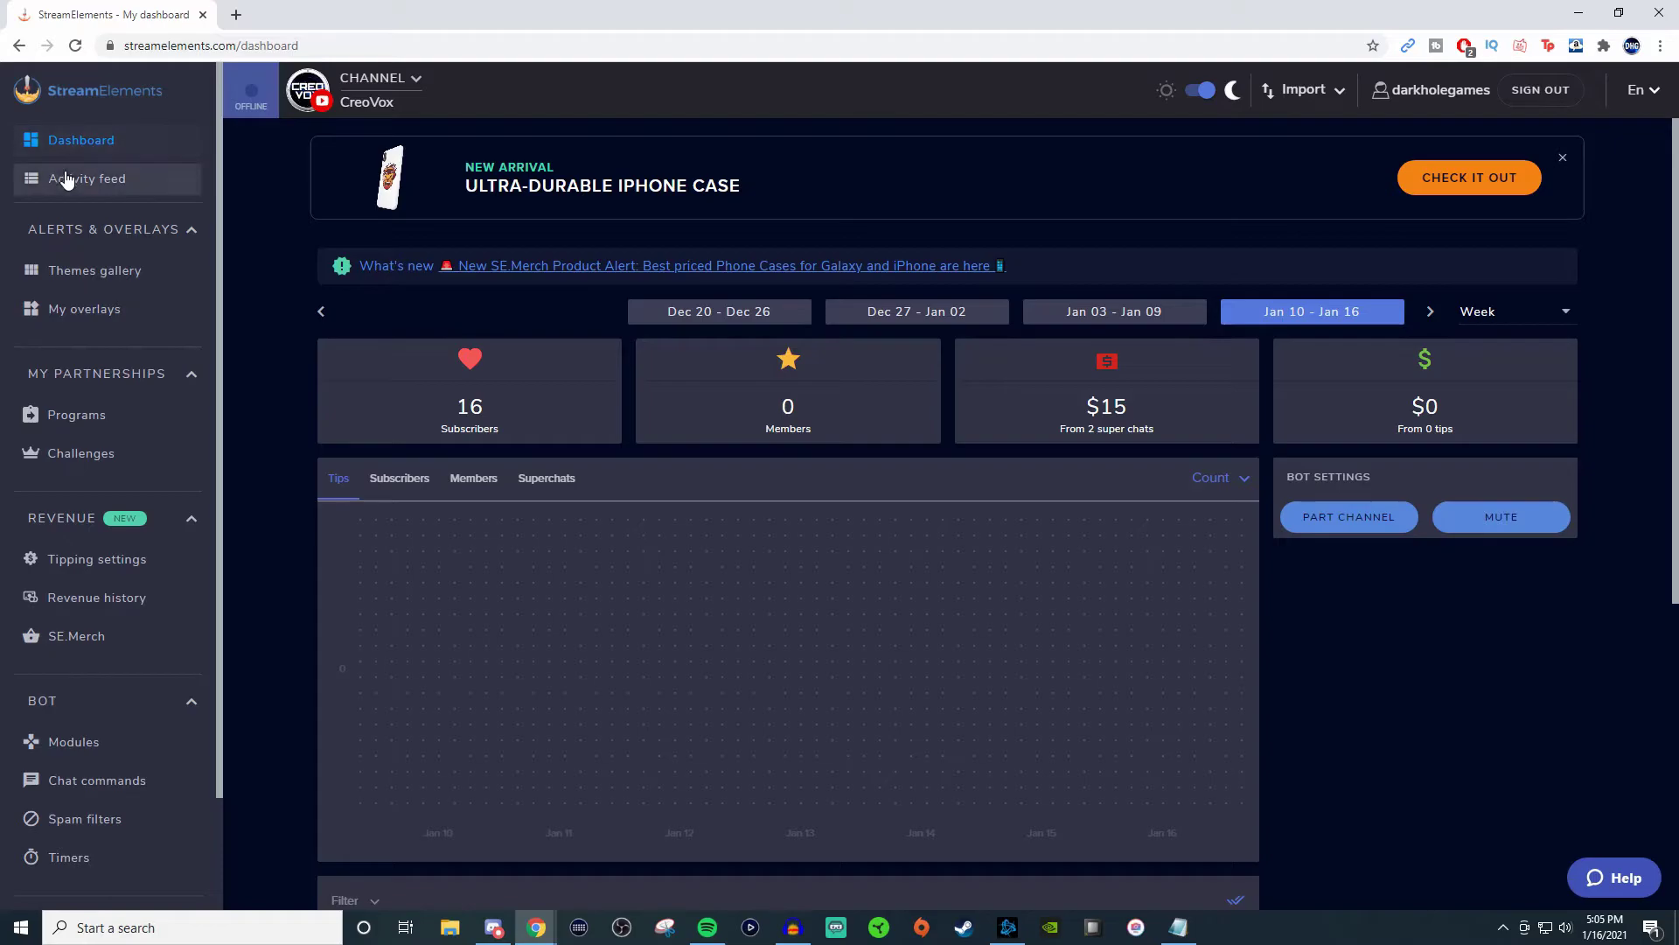
{"action": "scroll", "coordinate": [89, 237], "scroll_direction": "down", "scroll_amount": 2}
{"action": "scroll", "coordinate": [89, 236], "scroll_direction": "down", "scroll_amount": 1}
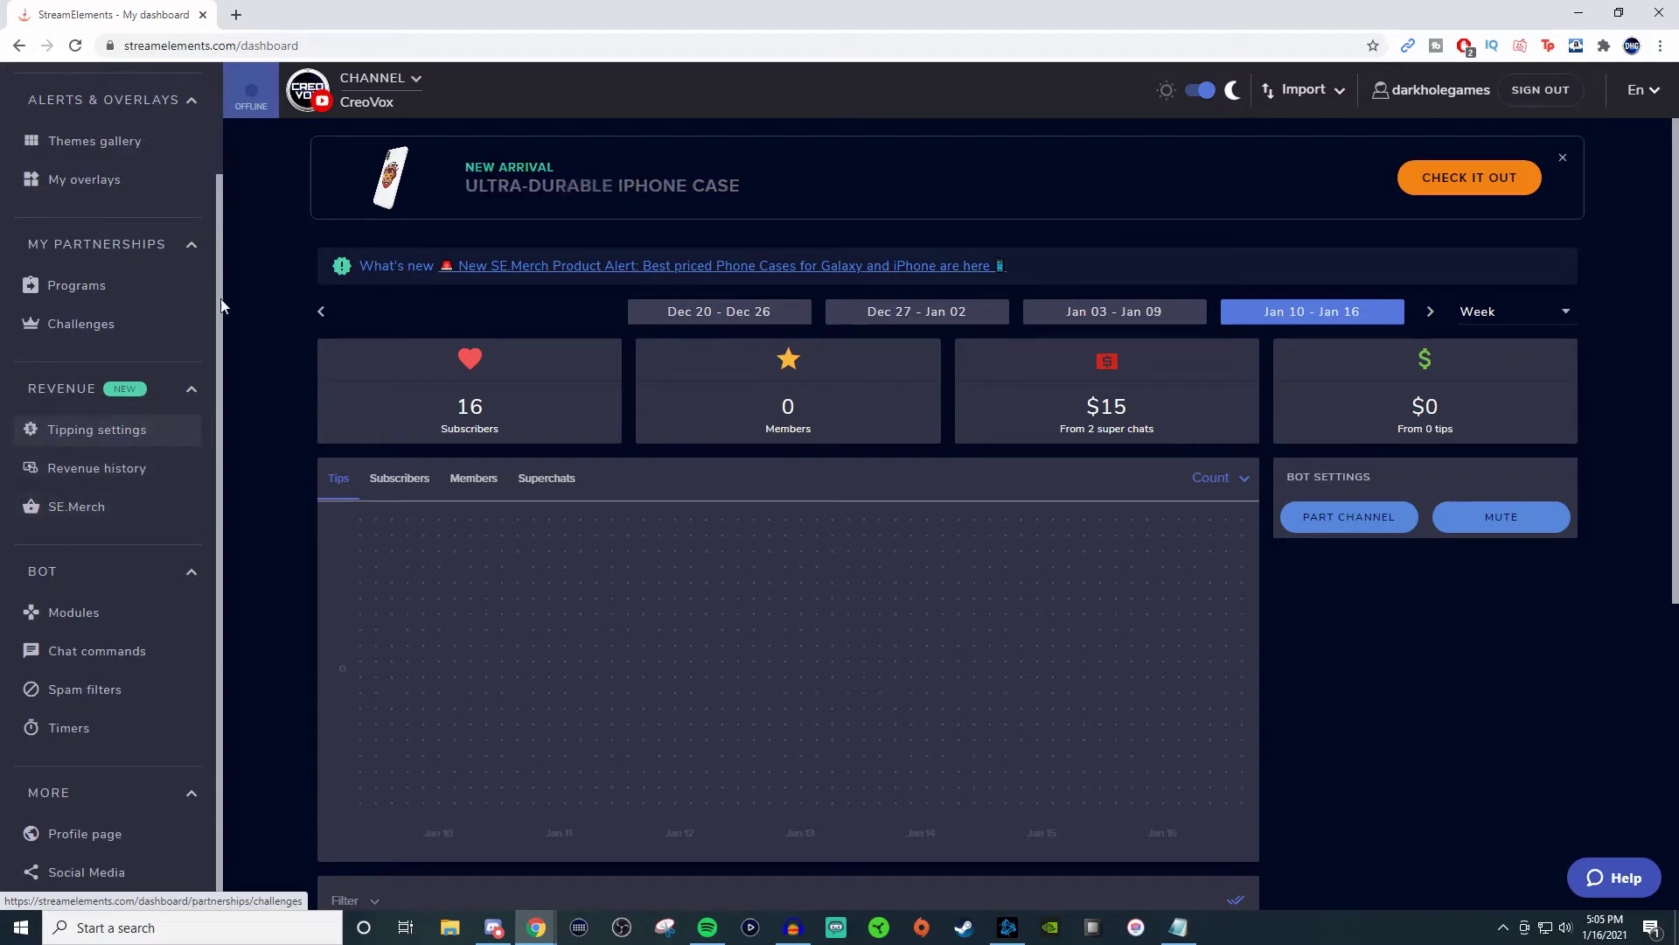
{"action": "left_click", "coordinate": [375, 102]}
{"action": "left_click", "coordinate": [369, 162]}
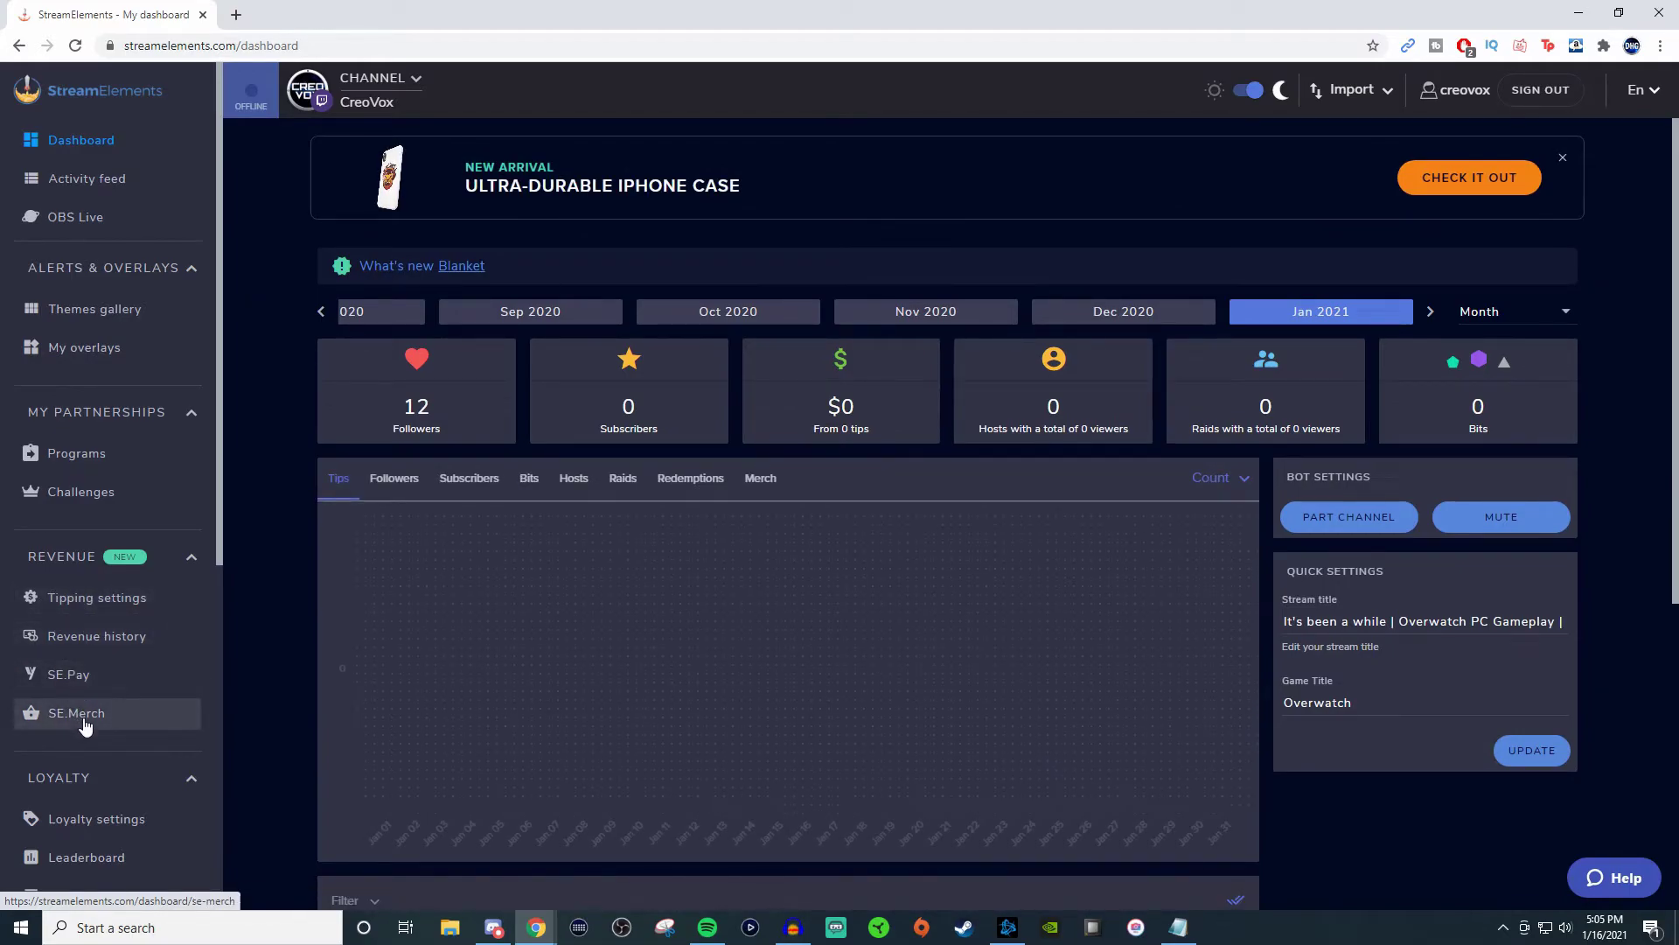
- Switch to the YouTube CreoVox channel again, then to the Facebook CreoVox channel
{"action": "left_click", "coordinate": [394, 88]}
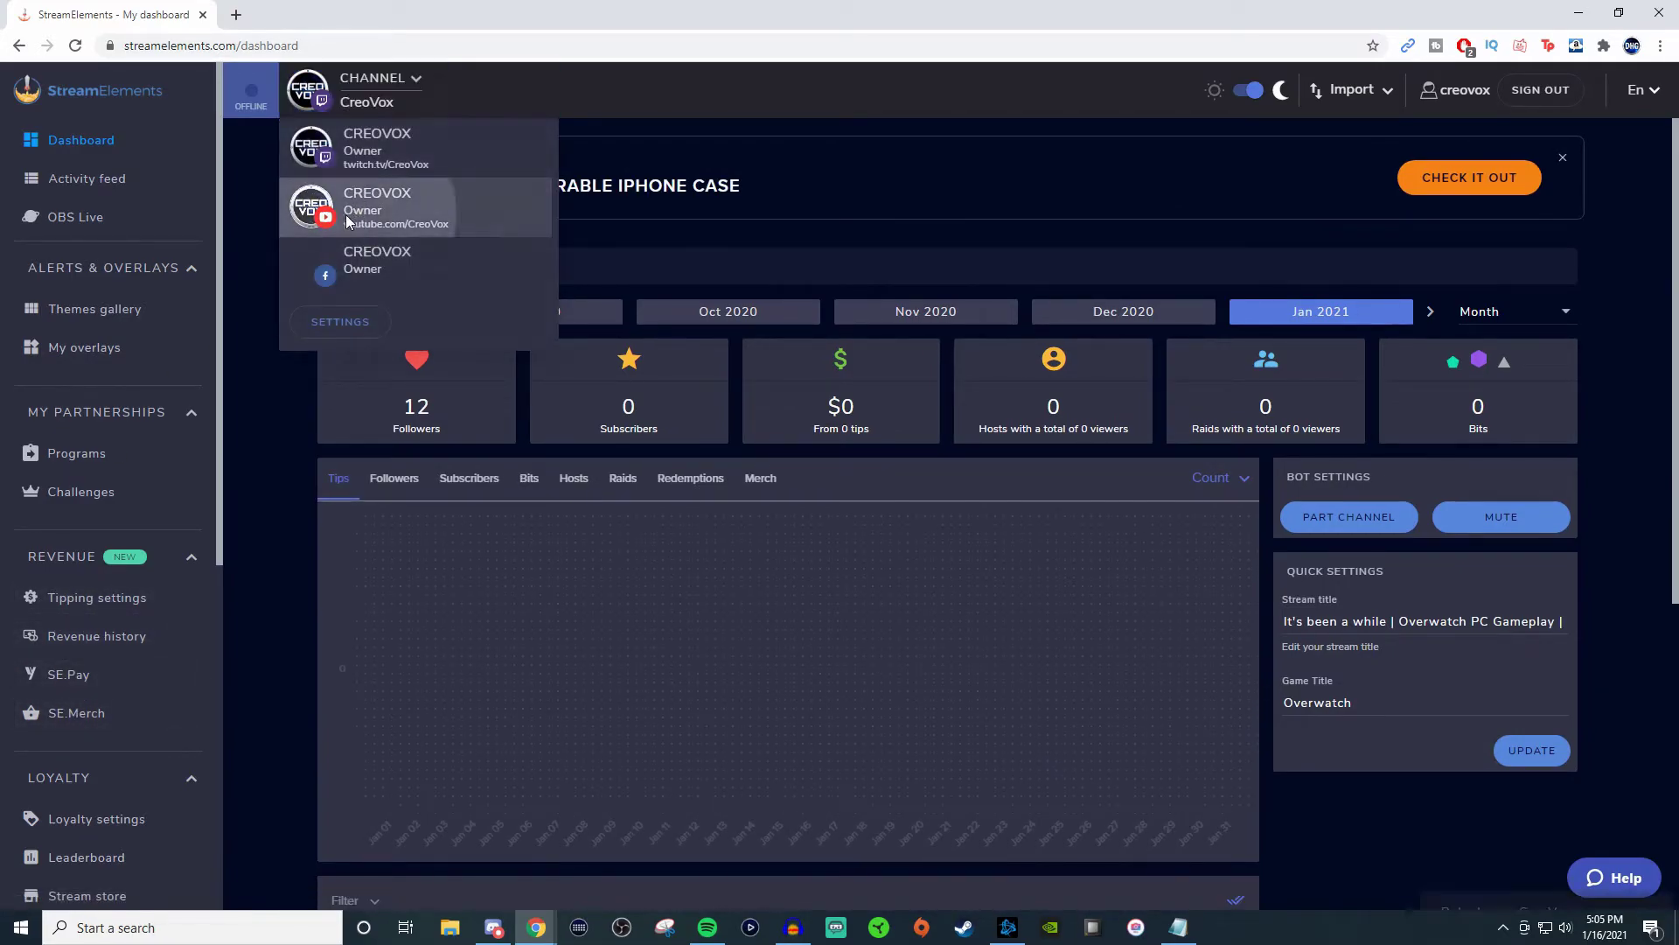
{"action": "left_click", "coordinate": [344, 213]}
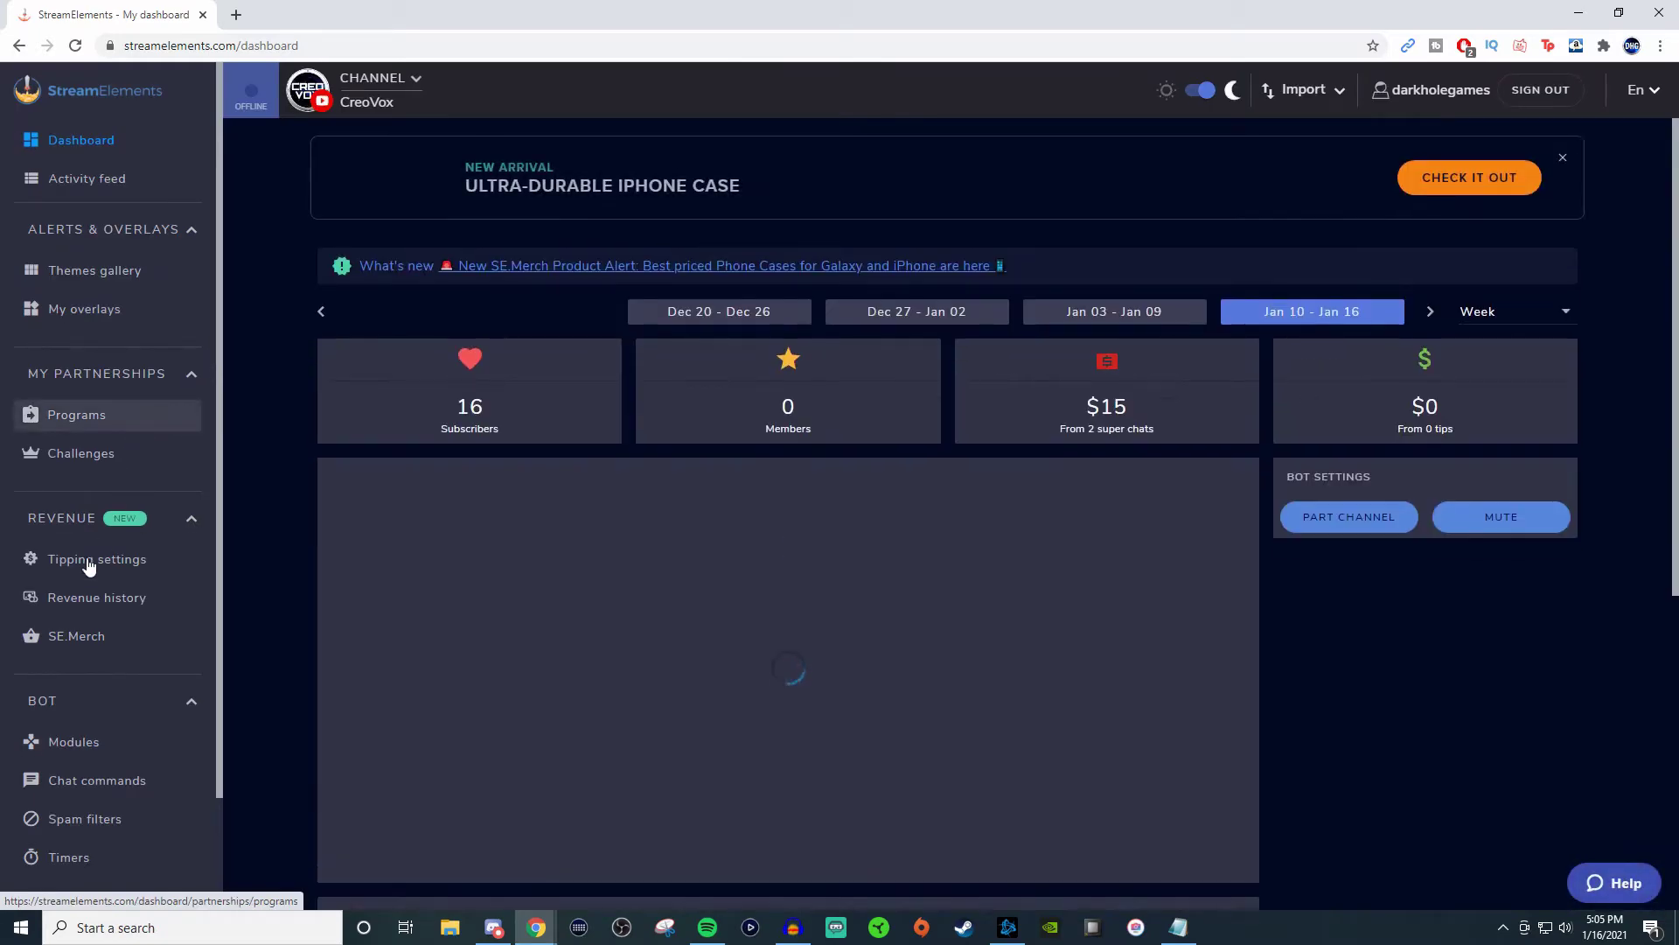
{"action": "scroll", "coordinate": [96, 599], "scroll_direction": "down", "scroll_amount": 2}
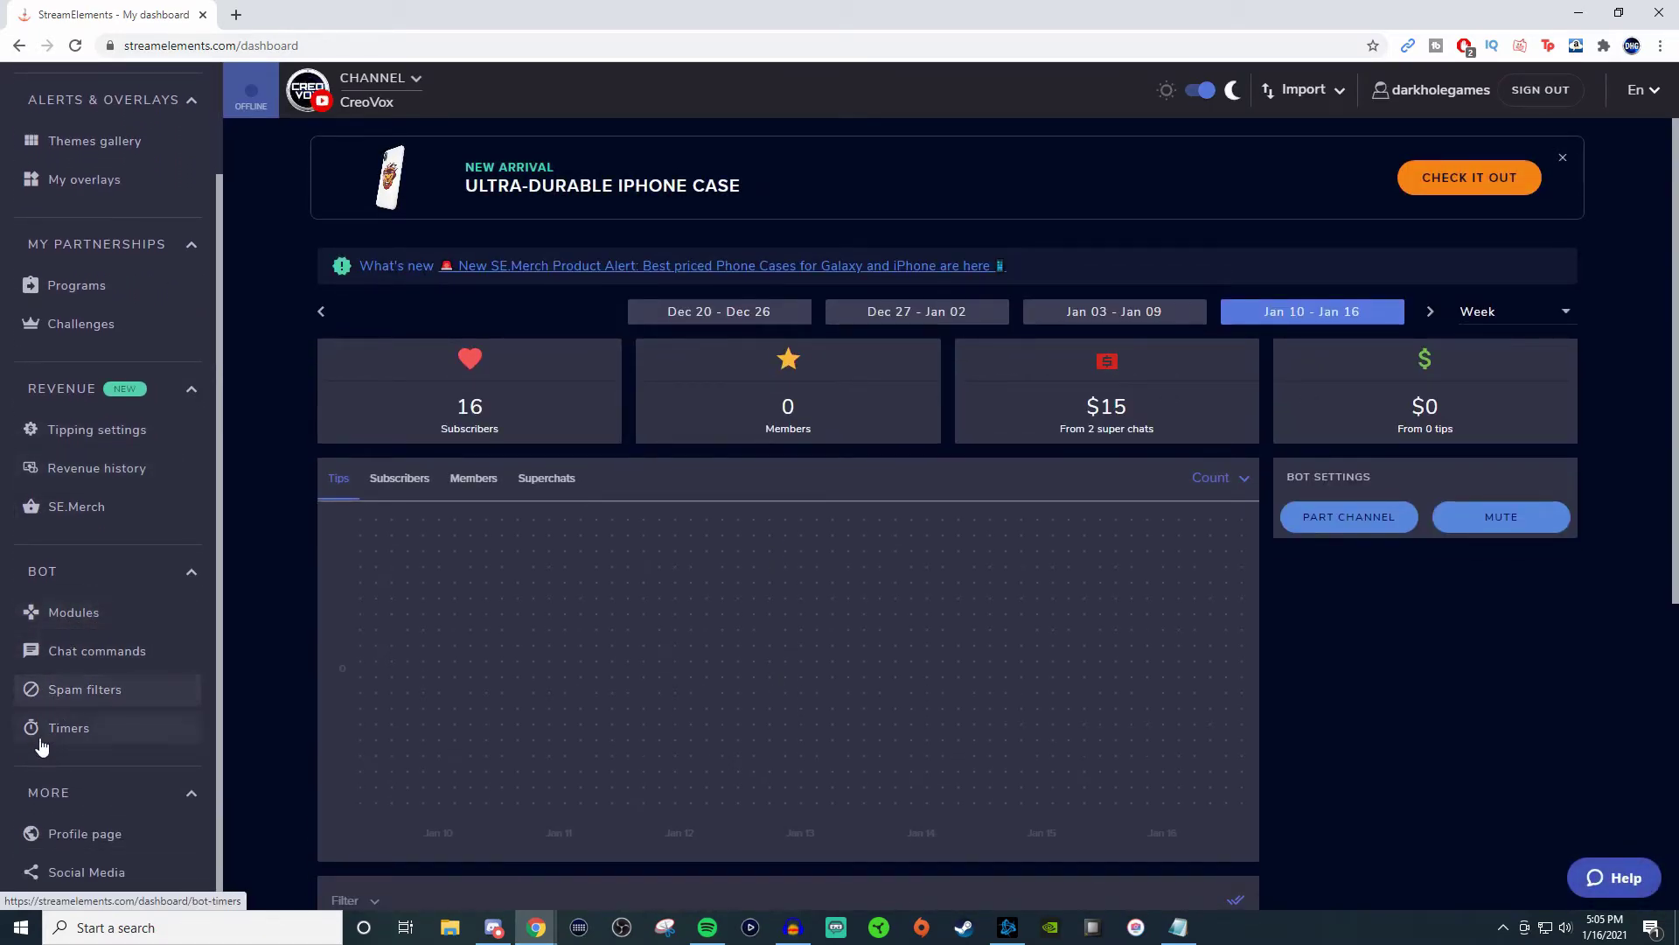
{"action": "scroll", "coordinate": [248, 817], "scroll_direction": "down", "scroll_amount": 2}
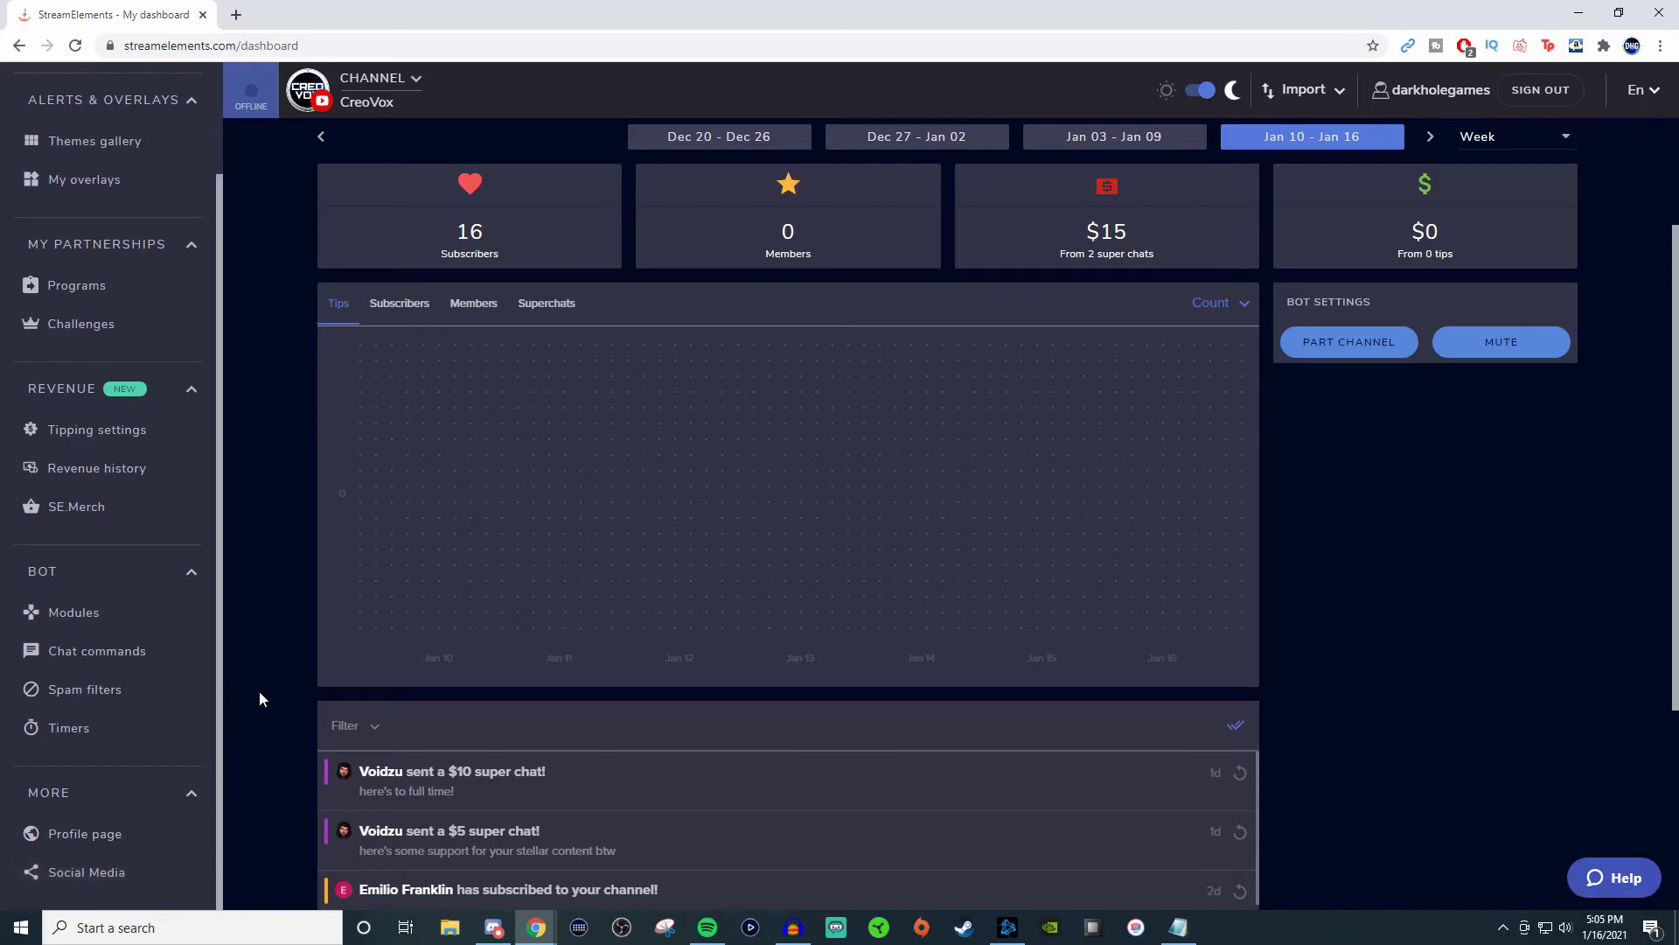
{"action": "scroll", "coordinate": [112, 866], "scroll_direction": "up", "scroll_amount": 2}
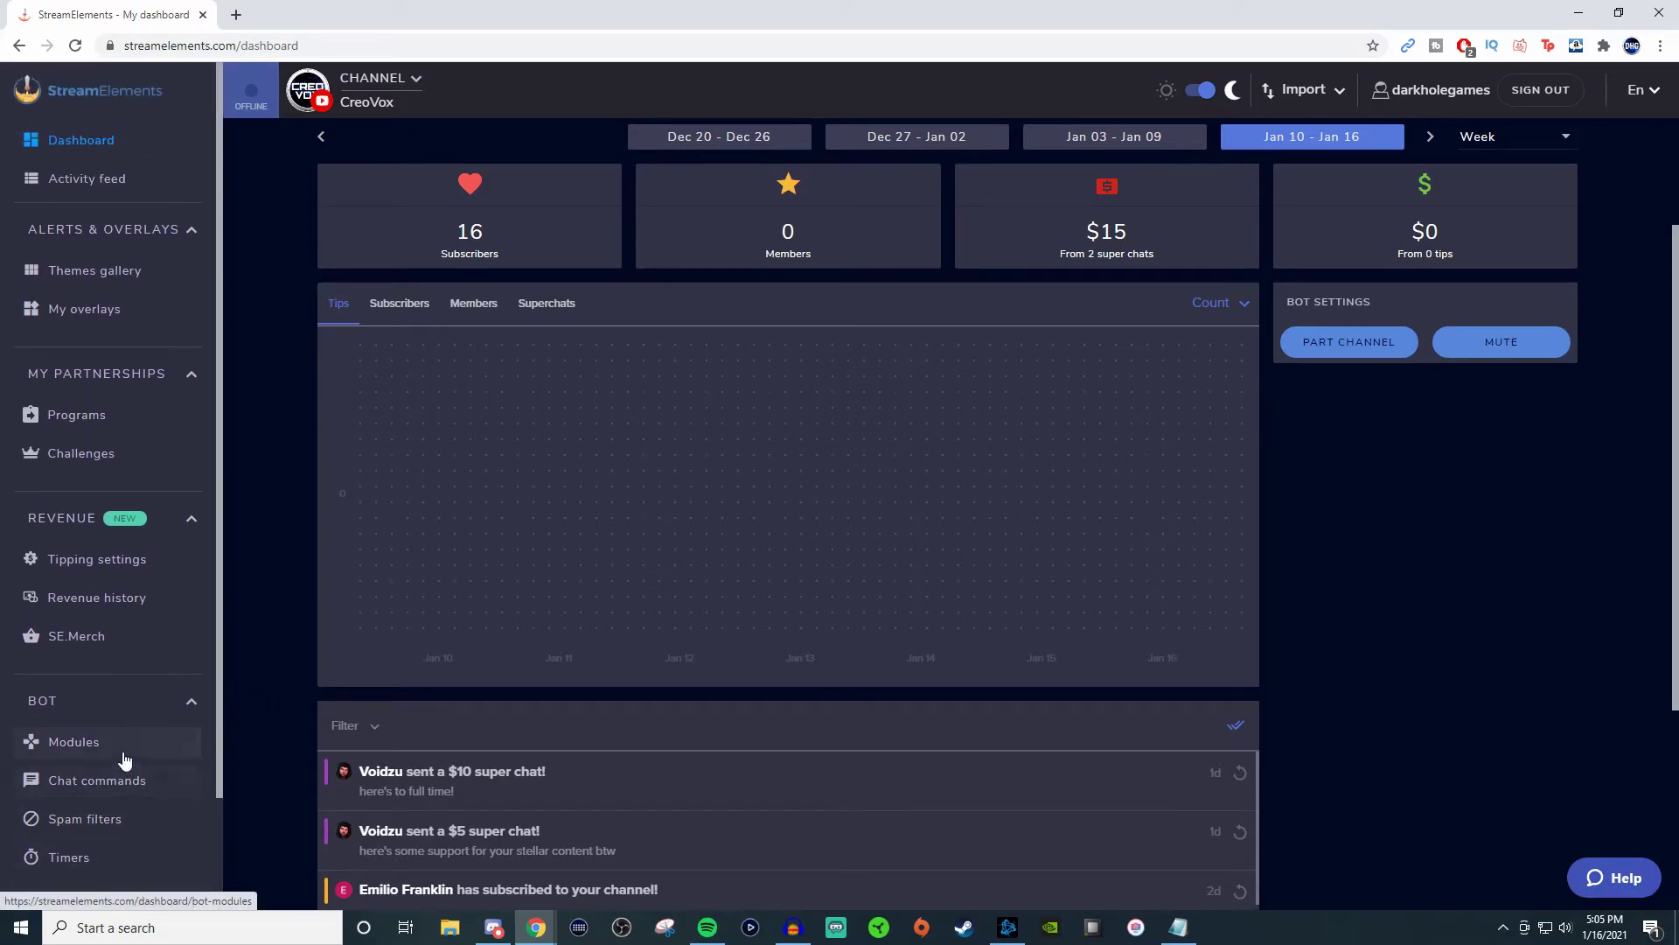
{"action": "left_click", "coordinate": [368, 94]}
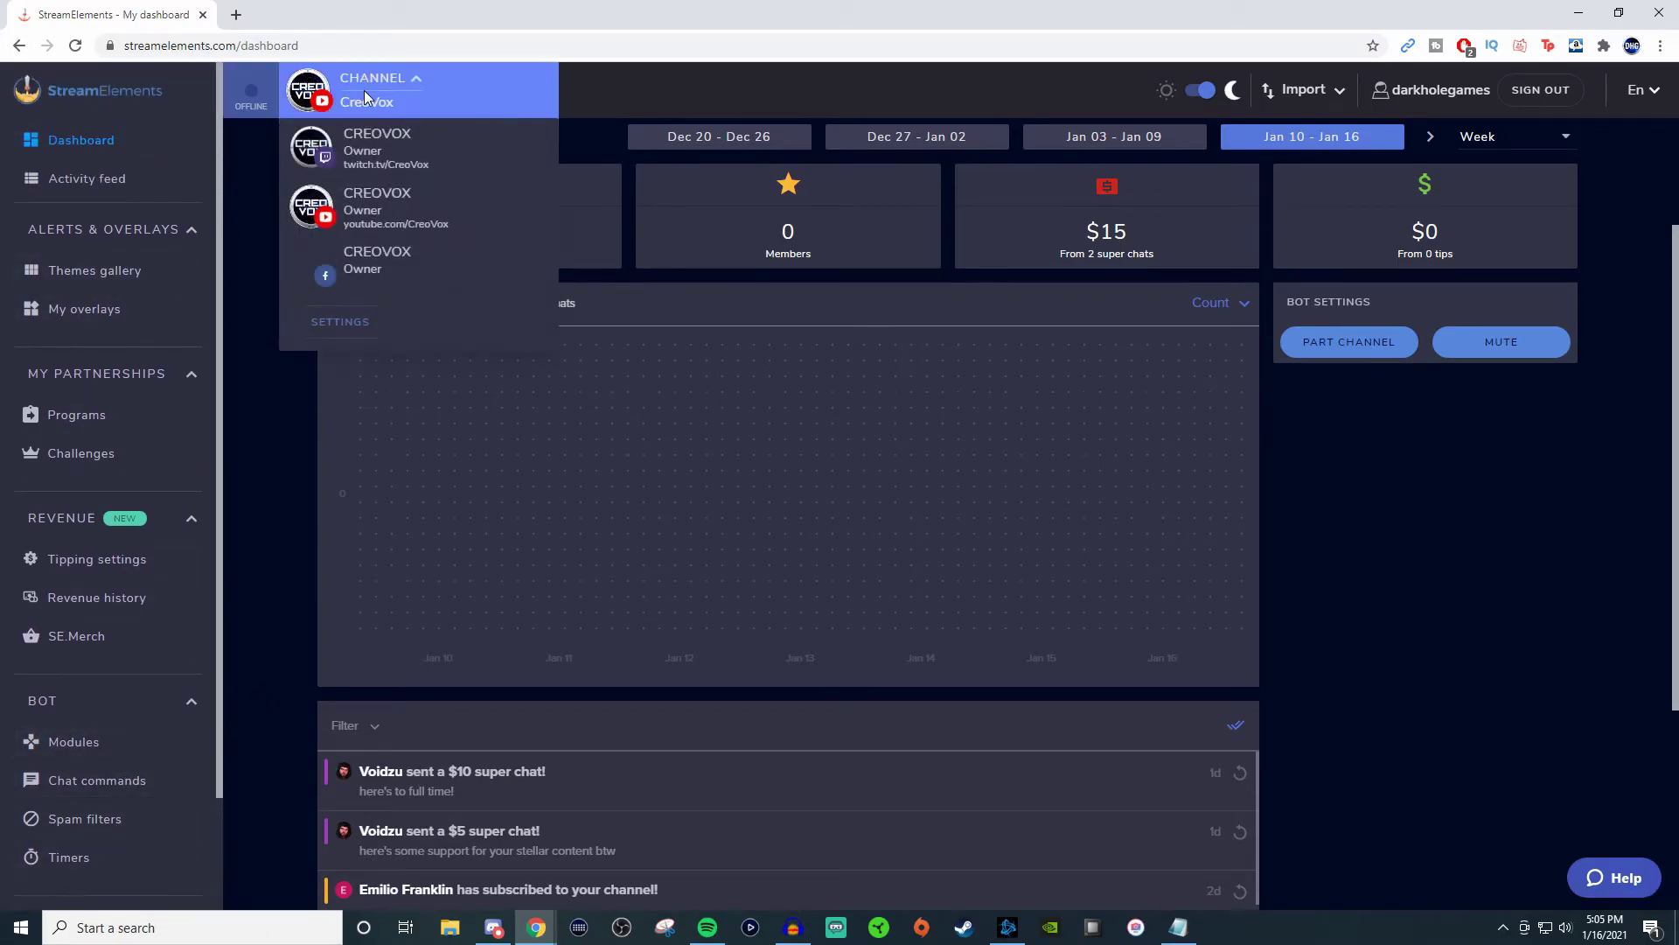
{"action": "left_click", "coordinate": [371, 269]}
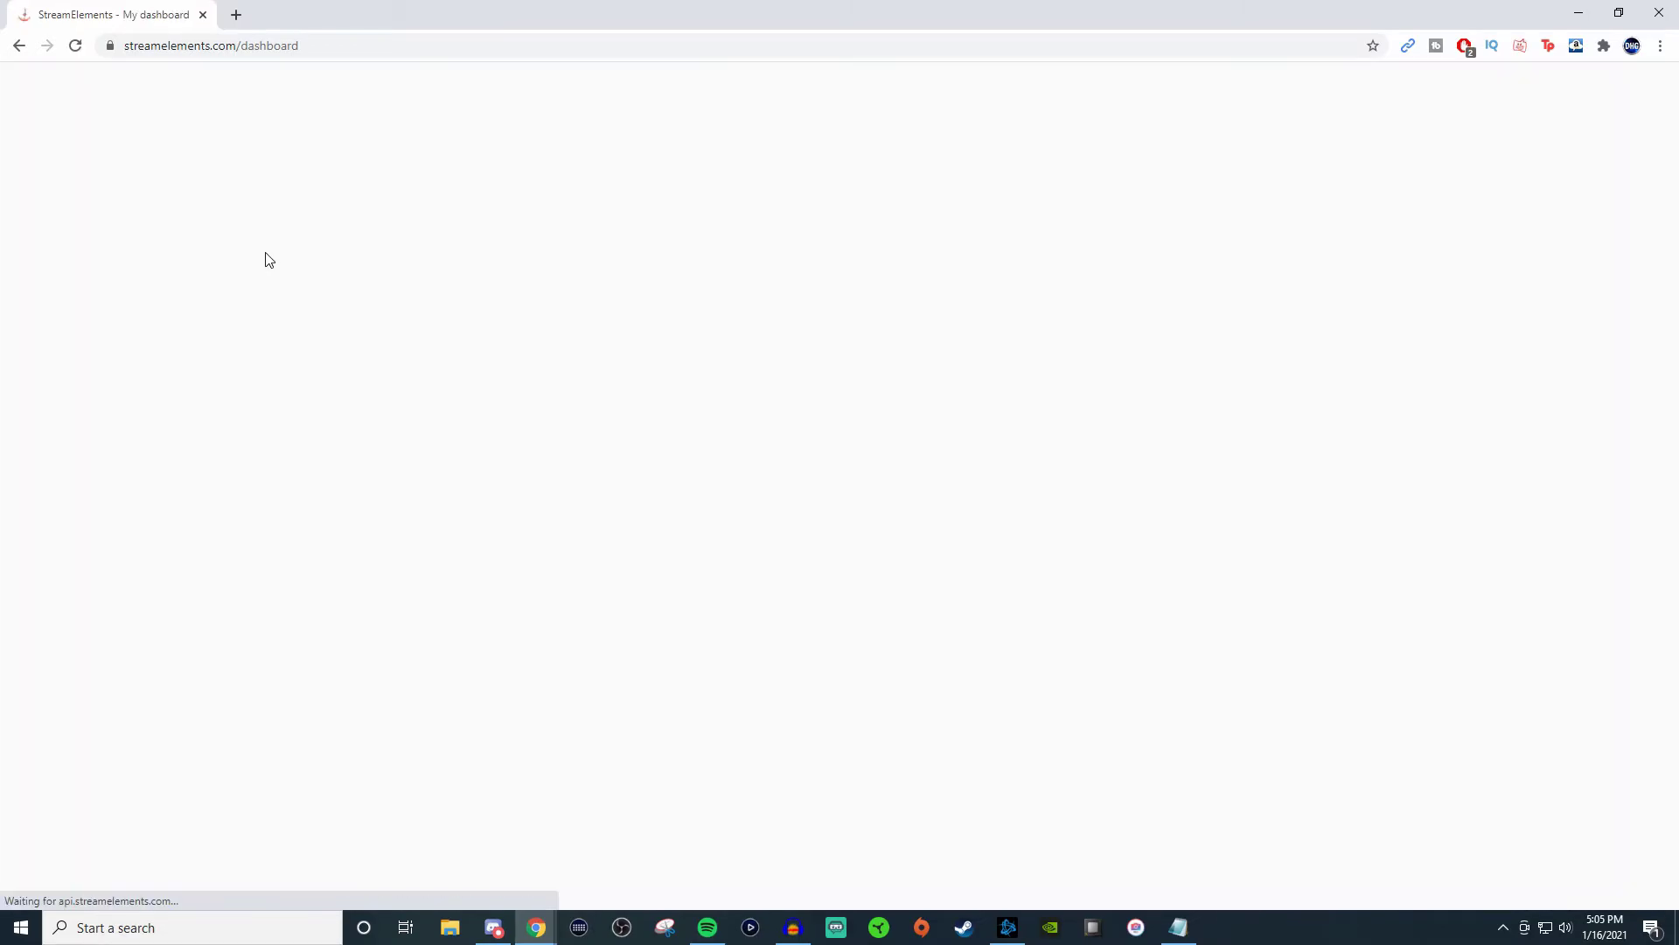